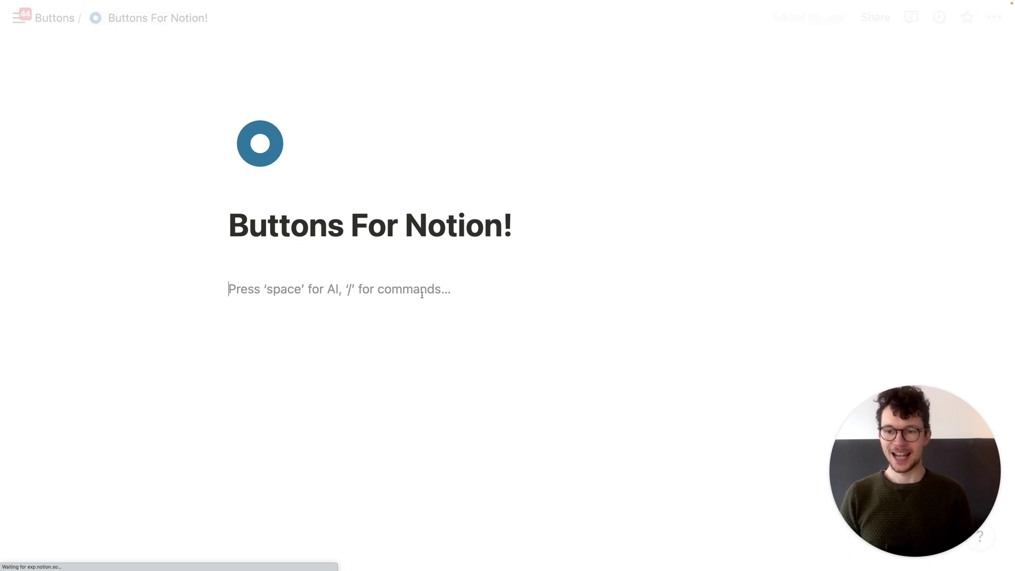
Insert a /button block, give it a rocket icon, and name it 'Our New Notion Button'
{"action": "type", "text": "/button"}
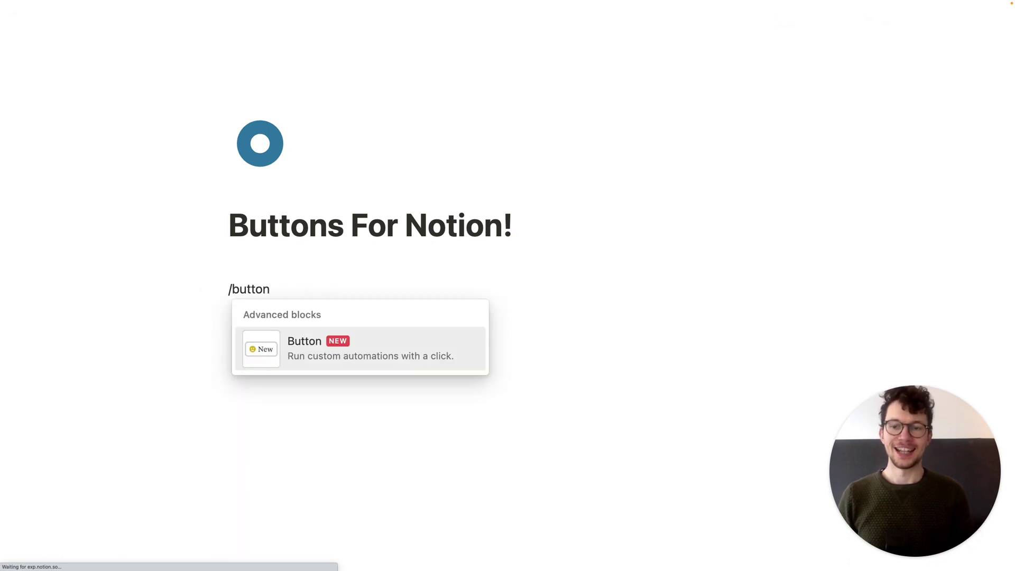
{"action": "mouse_move", "coordinate": [316, 350]}
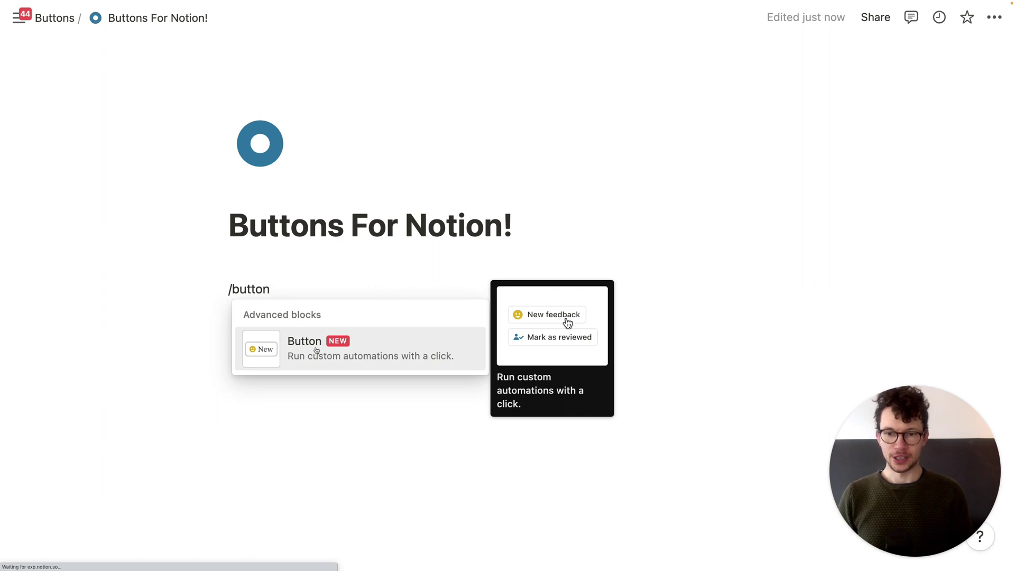
{"action": "left_click", "coordinate": [316, 350]}
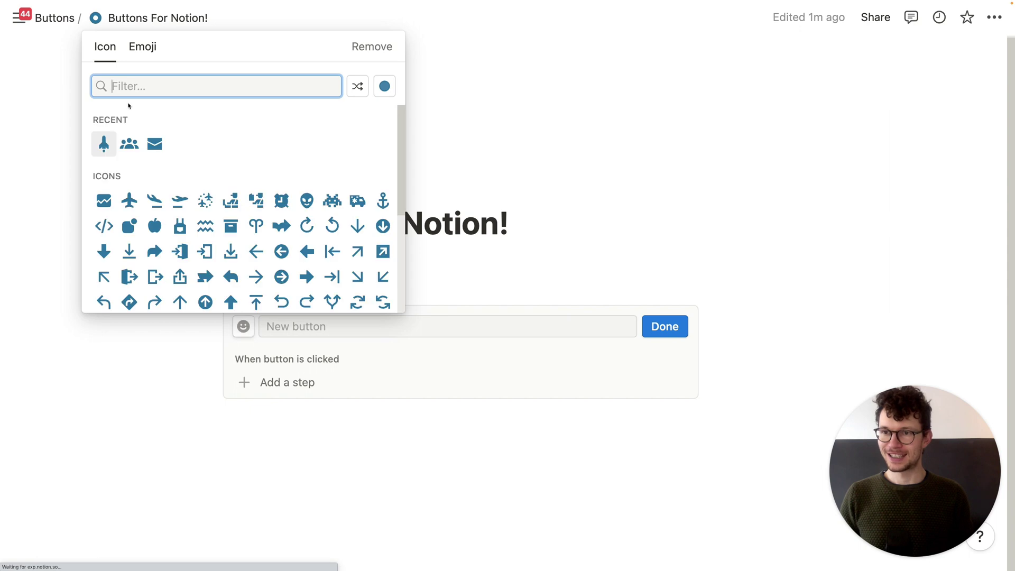
{"action": "left_click", "coordinate": [103, 141]}
{"action": "left_click", "coordinate": [295, 325]}
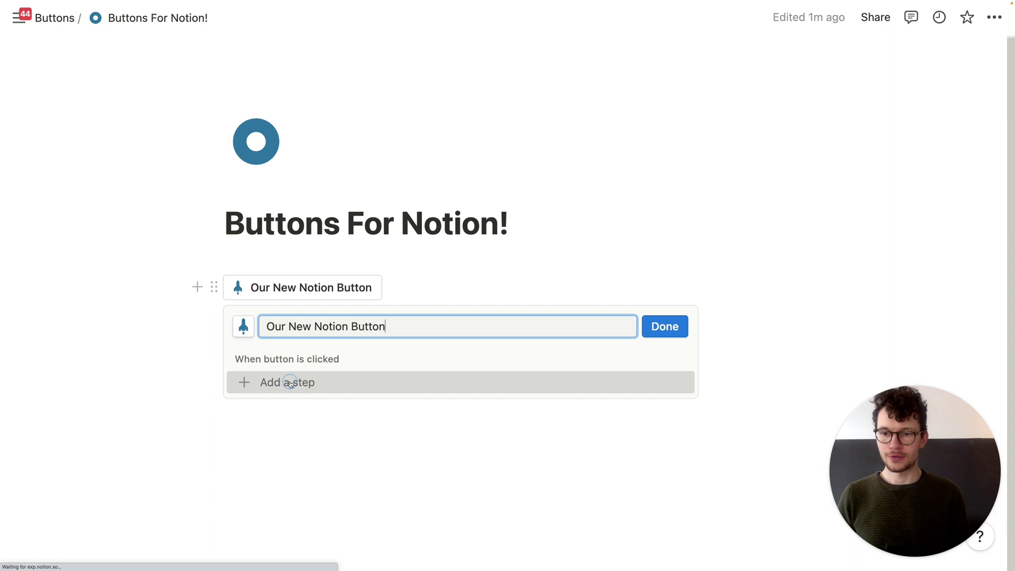
Add an 'Add page to' step, then an 'Open page' step shown in center peek
{"action": "left_click", "coordinate": [290, 383]}
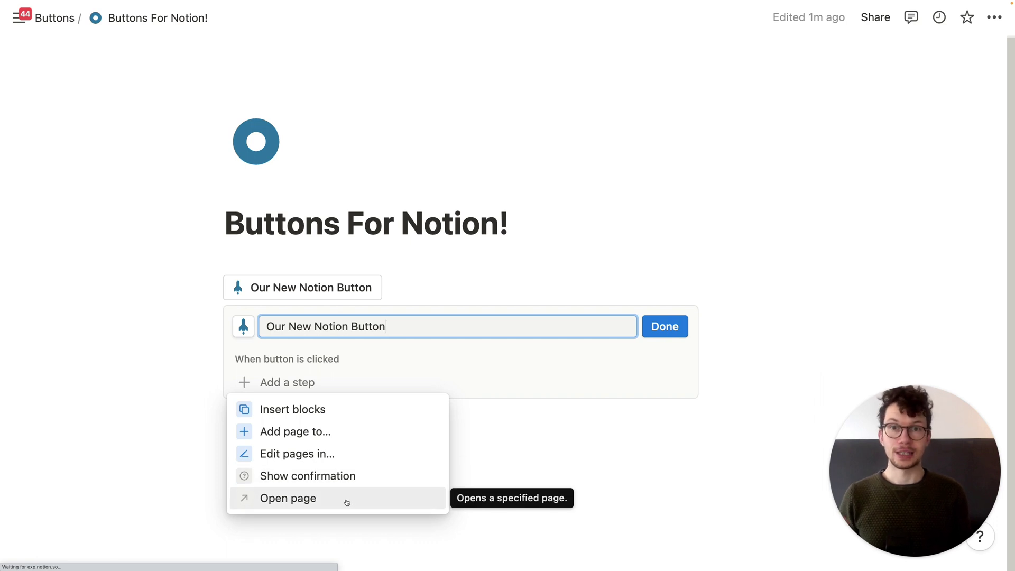
{"action": "left_click", "coordinate": [296, 431]}
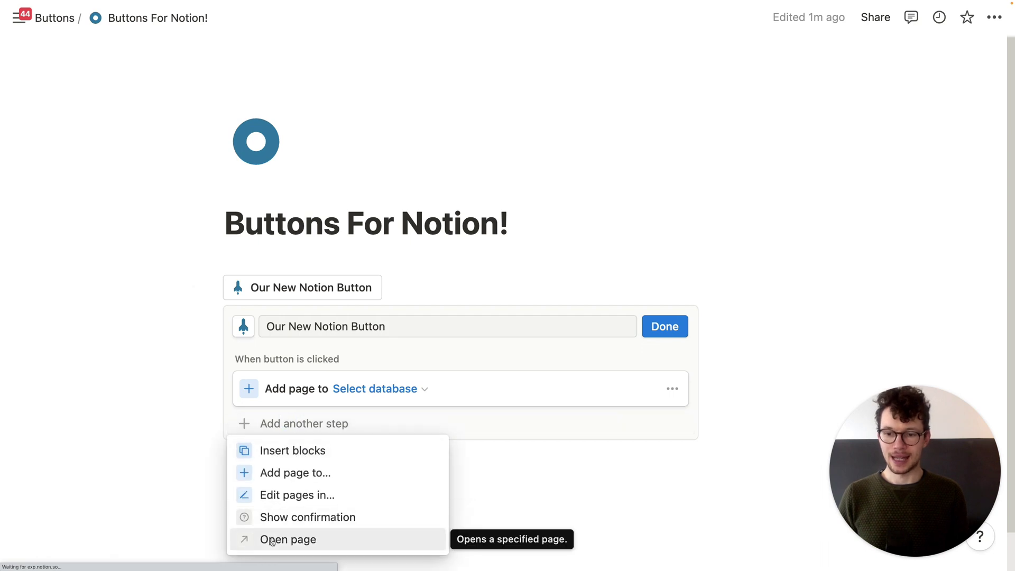
{"action": "left_click", "coordinate": [271, 537]}
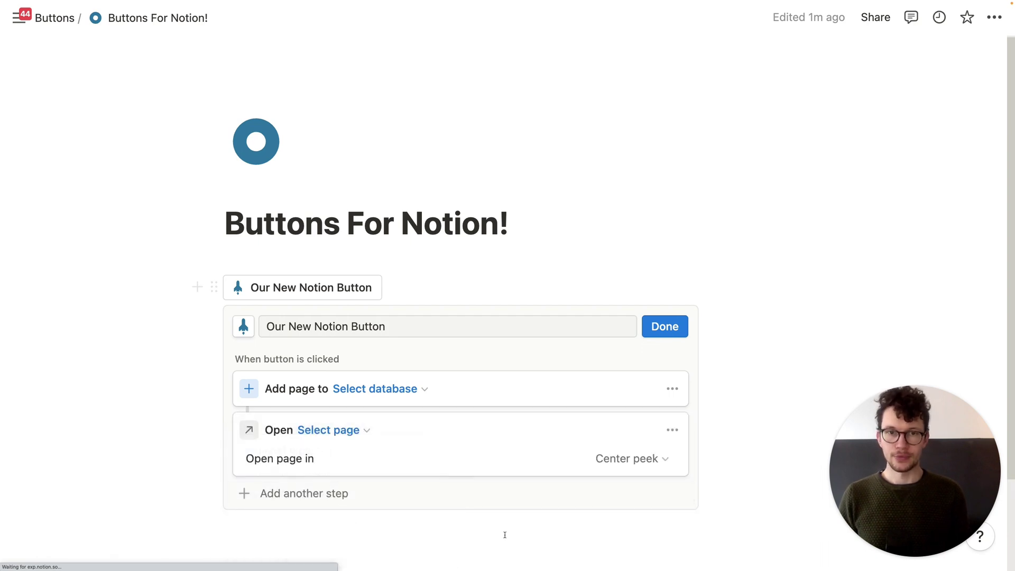
Run Add Routine Tasks twice, checking the new Meditate and Clean Desk rows in Tasks for Buttons
{"action": "scroll", "coordinate": [509, 539], "scroll_direction": "down", "scroll_amount": 2}
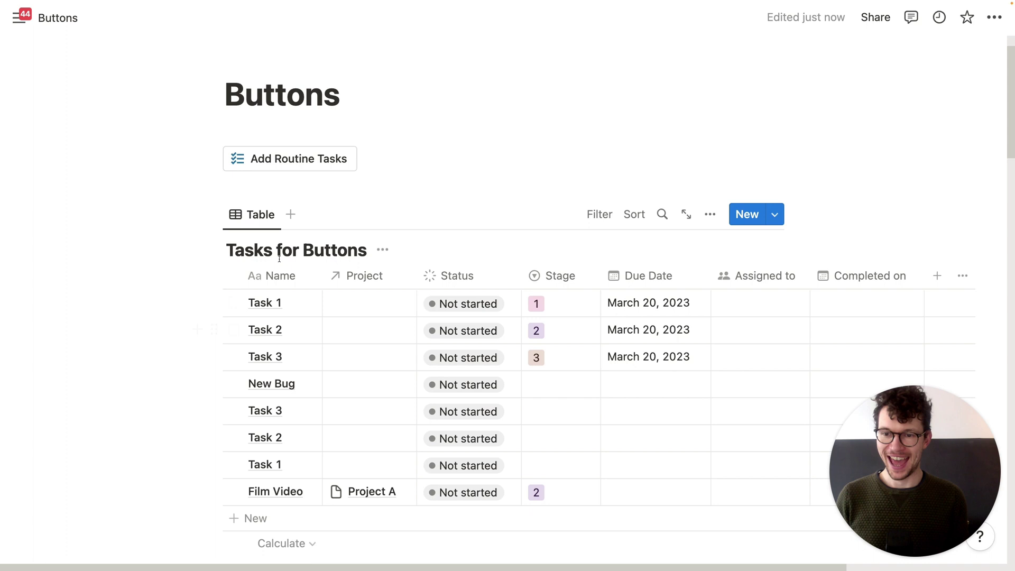
{"action": "left_click", "coordinate": [295, 169]}
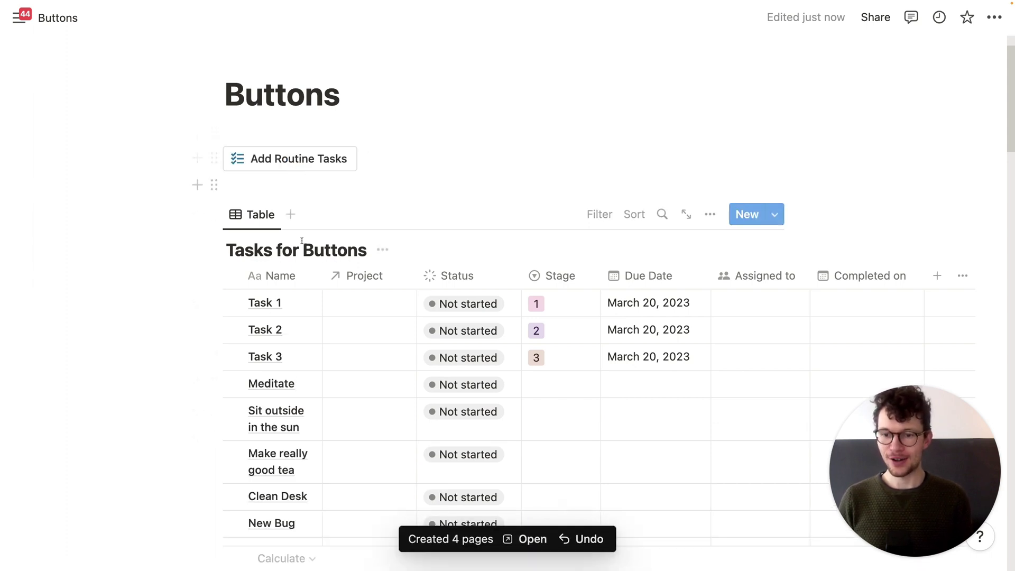
{"action": "scroll", "coordinate": [292, 261], "scroll_direction": "down", "scroll_amount": 2}
{"action": "scroll", "coordinate": [292, 261], "scroll_direction": "down", "scroll_amount": 2}
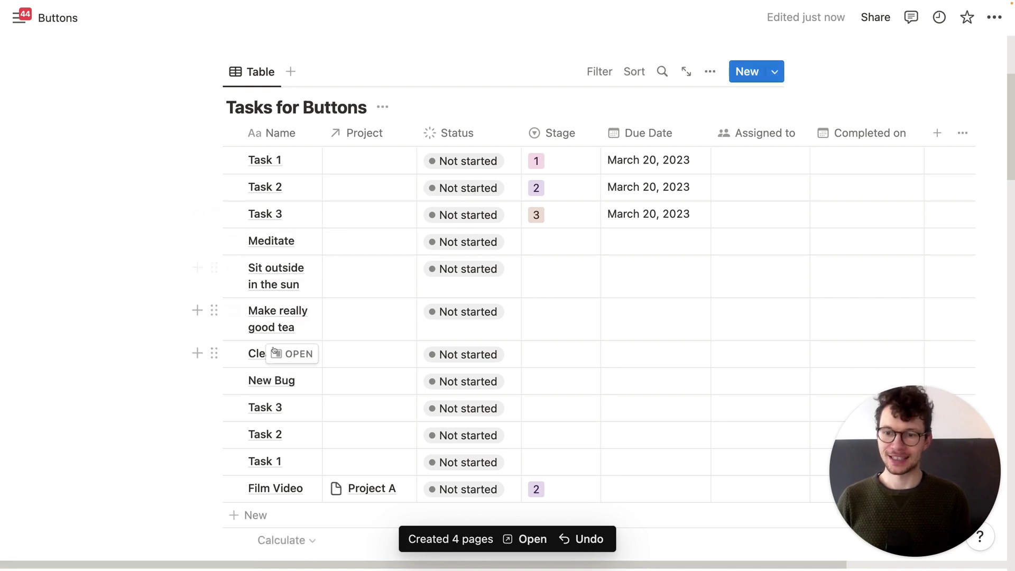
{"action": "scroll", "coordinate": [261, 353], "scroll_direction": "up", "scroll_amount": 4}
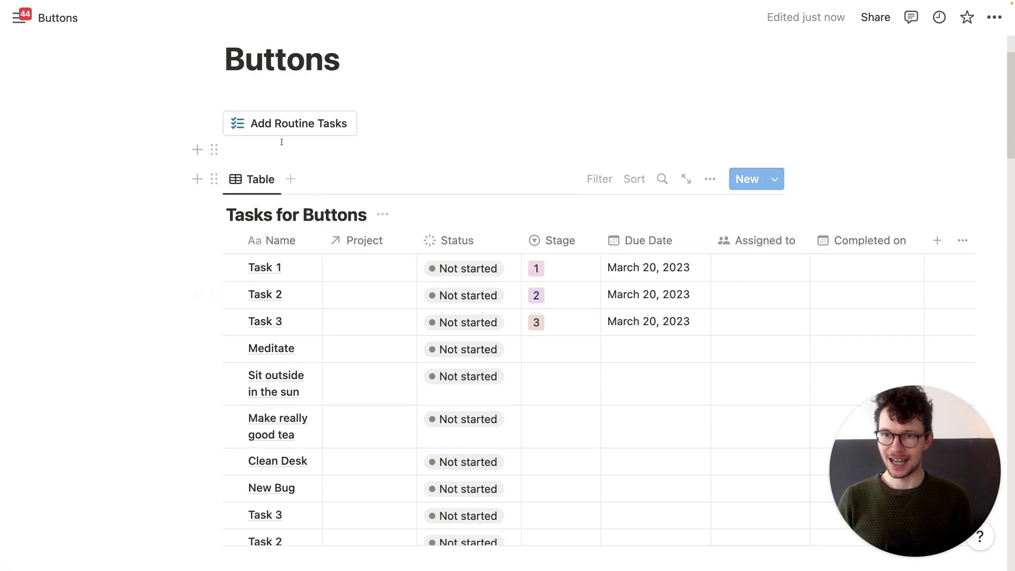
{"action": "left_click", "coordinate": [290, 129]}
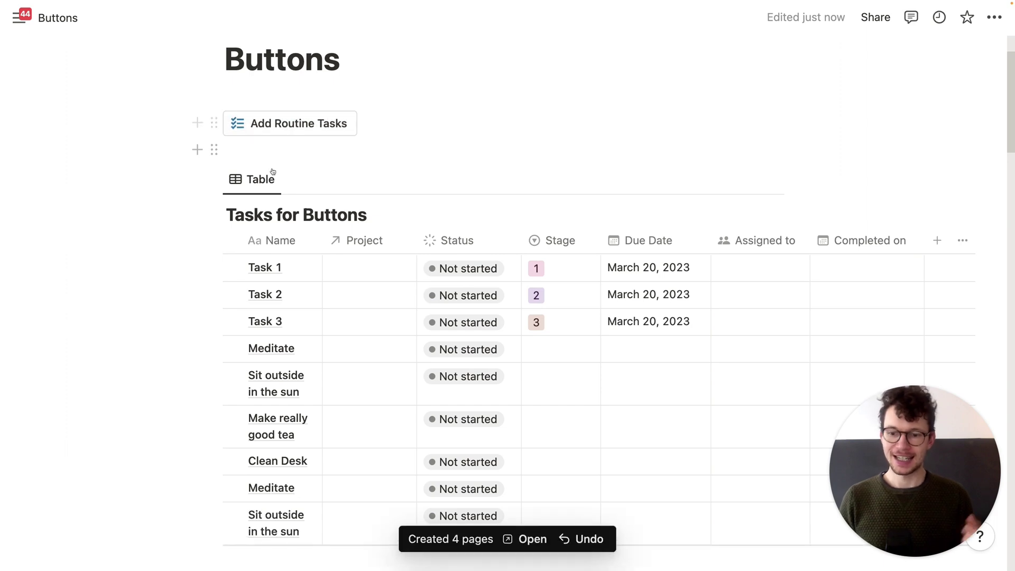
{"action": "scroll", "coordinate": [249, 222], "scroll_direction": "down", "scroll_amount": 6}
{"action": "scroll", "coordinate": [227, 311], "scroll_direction": "up", "scroll_amount": 7}
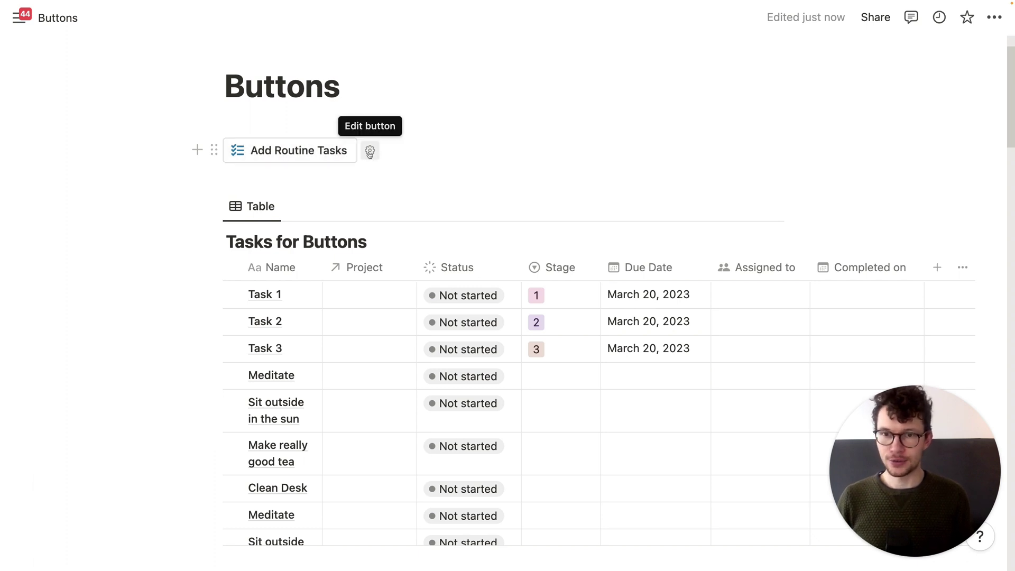
Open the Add Routine Tasks button's setup and scroll through its four add-page actions
{"action": "left_click", "coordinate": [370, 150]}
{"action": "scroll", "coordinate": [323, 180], "scroll_direction": "down", "scroll_amount": 1}
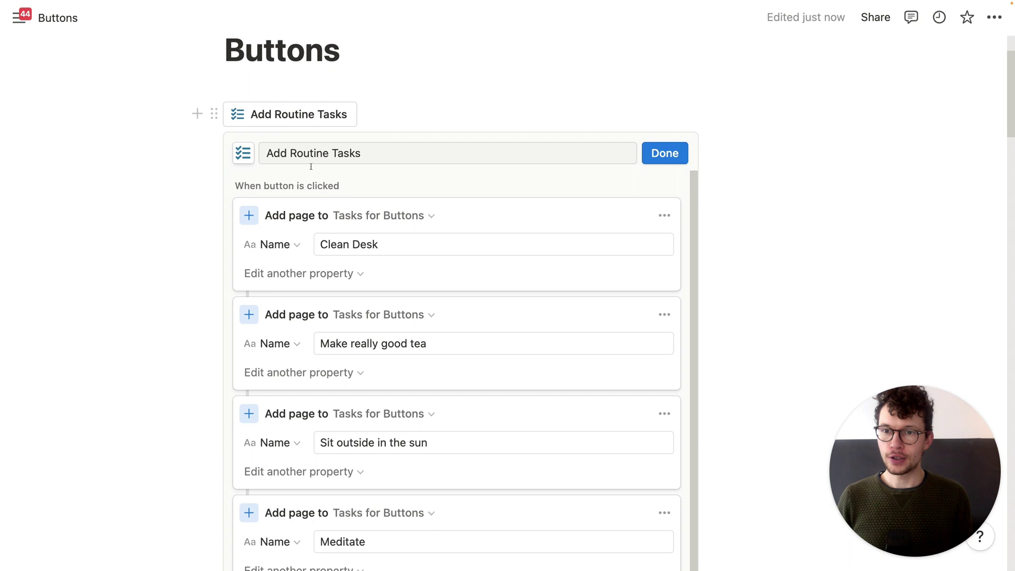
{"action": "scroll", "coordinate": [301, 195], "scroll_direction": "down", "scroll_amount": 1}
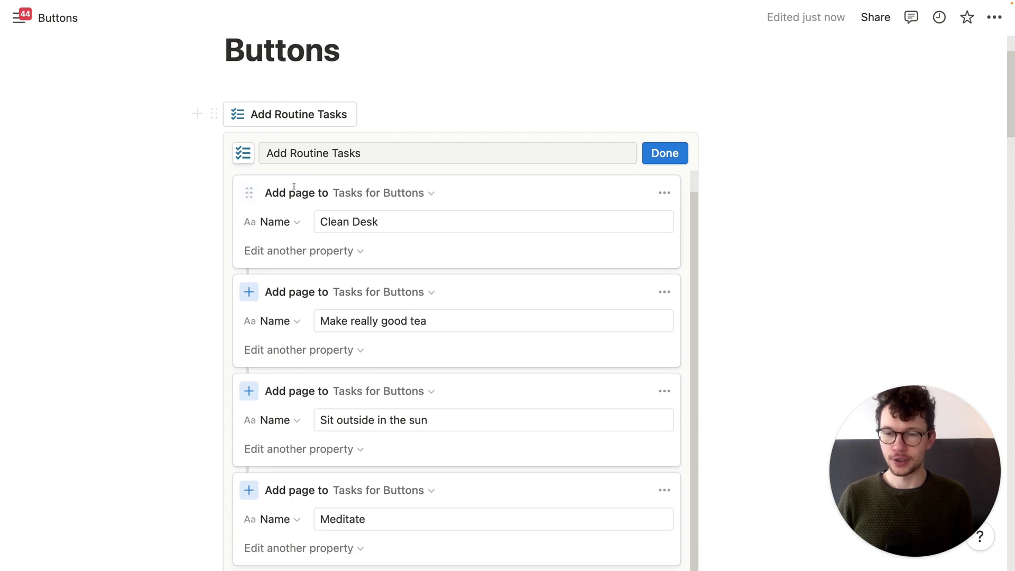
{"action": "scroll", "coordinate": [307, 204], "scroll_direction": "up", "scroll_amount": 1}
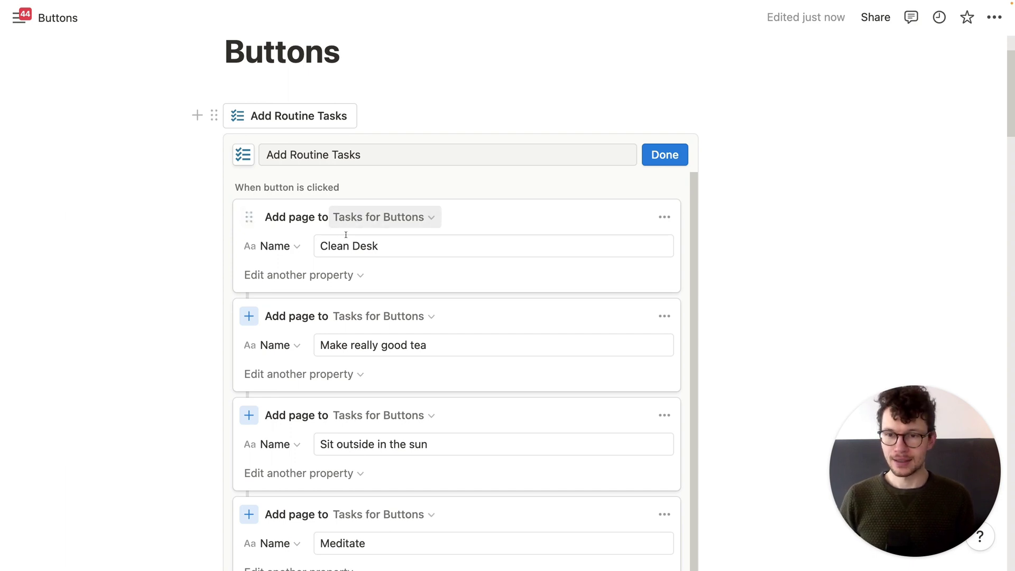
{"action": "scroll", "coordinate": [402, 391], "scroll_direction": "down", "scroll_amount": 1}
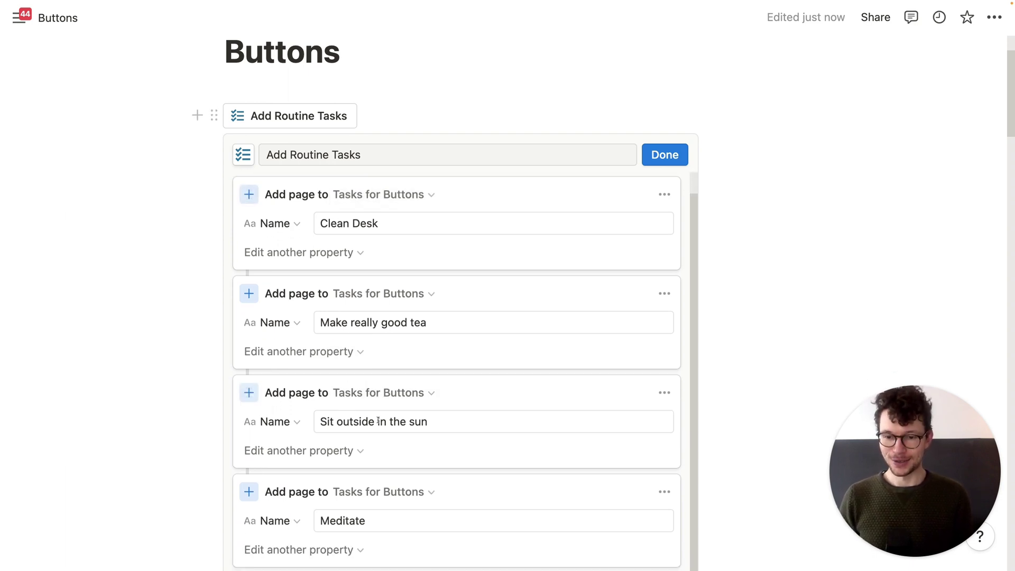
{"action": "scroll", "coordinate": [450, 318], "scroll_direction": "up", "scroll_amount": 1}
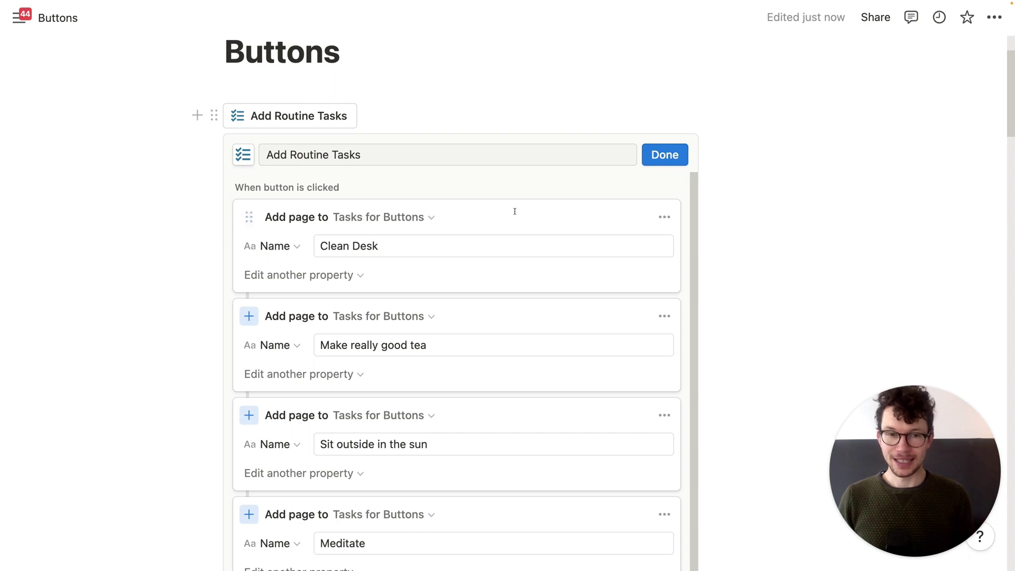
Inspect the Clean Desk action's options and keep Clean Desk as the first action
{"action": "left_click", "coordinate": [662, 217]}
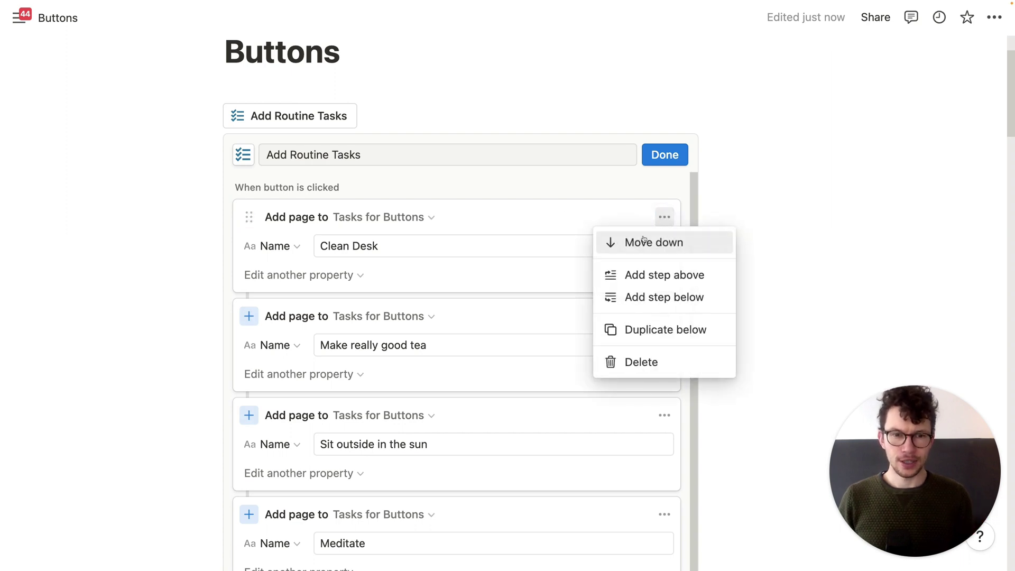
{"action": "left_click", "coordinate": [536, 199]}
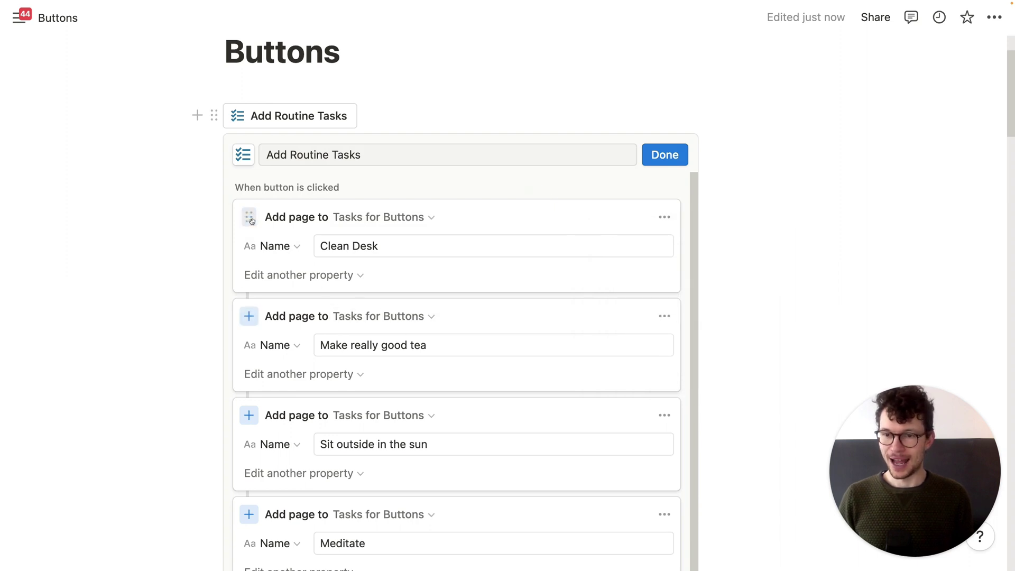
{"action": "left_click_drag", "start_coordinate": [257, 297], "coordinate": [264, 221]}
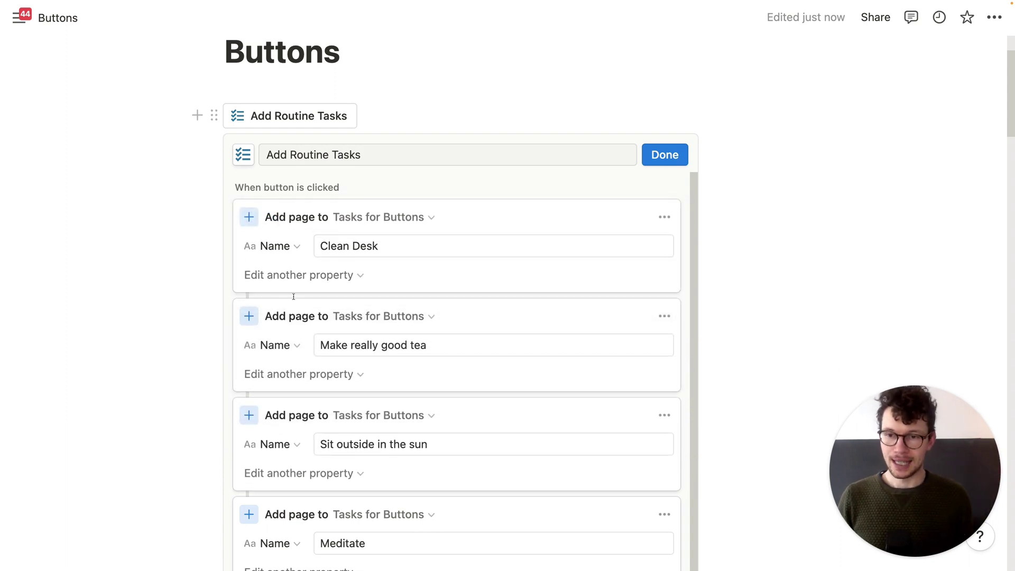
{"action": "scroll", "coordinate": [295, 295], "scroll_direction": "down", "scroll_amount": 1}
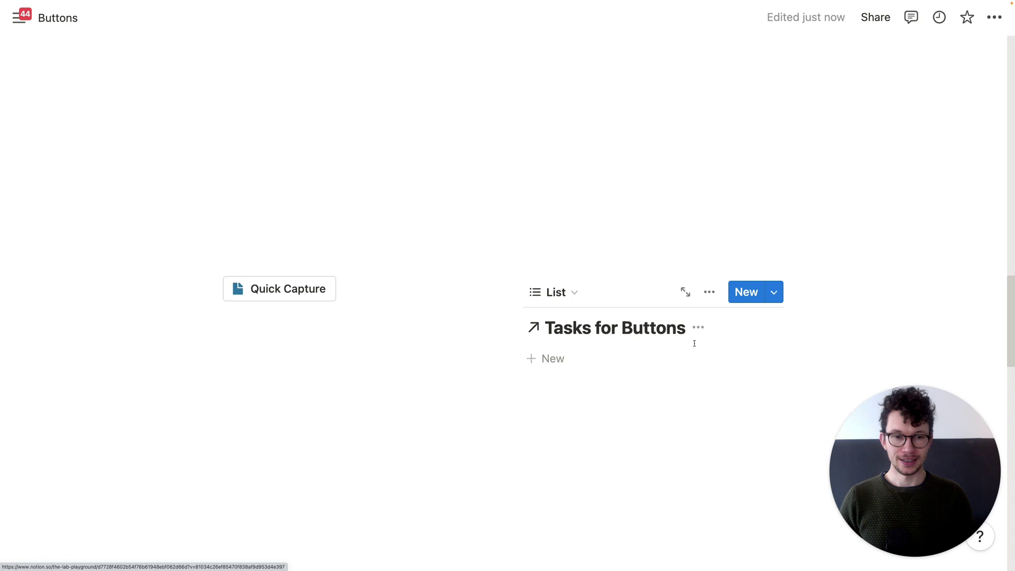
Hide the Tasks for Buttons database title from its options menu
{"action": "left_click", "coordinate": [698, 327]}
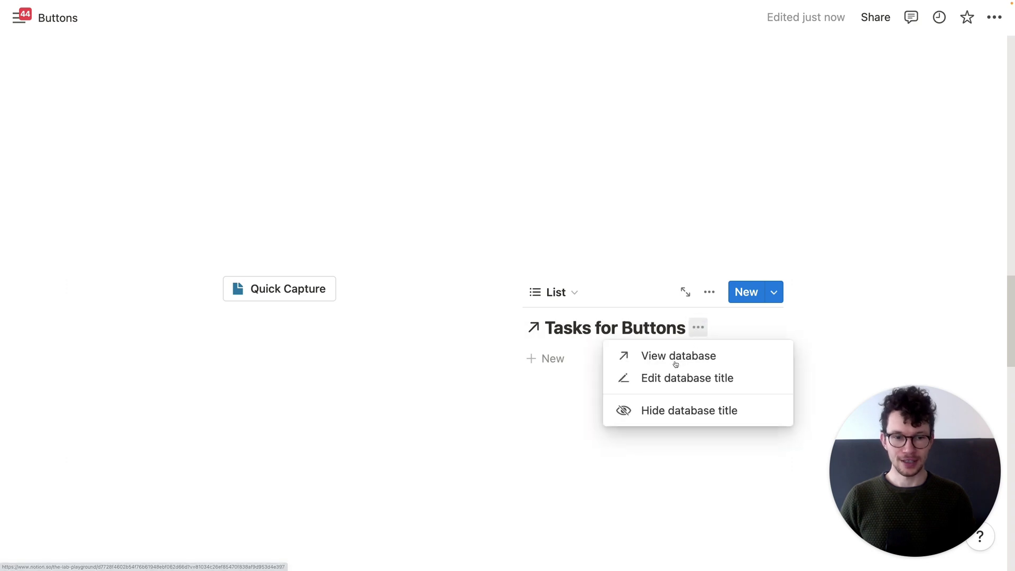
{"action": "left_click", "coordinate": [669, 417]}
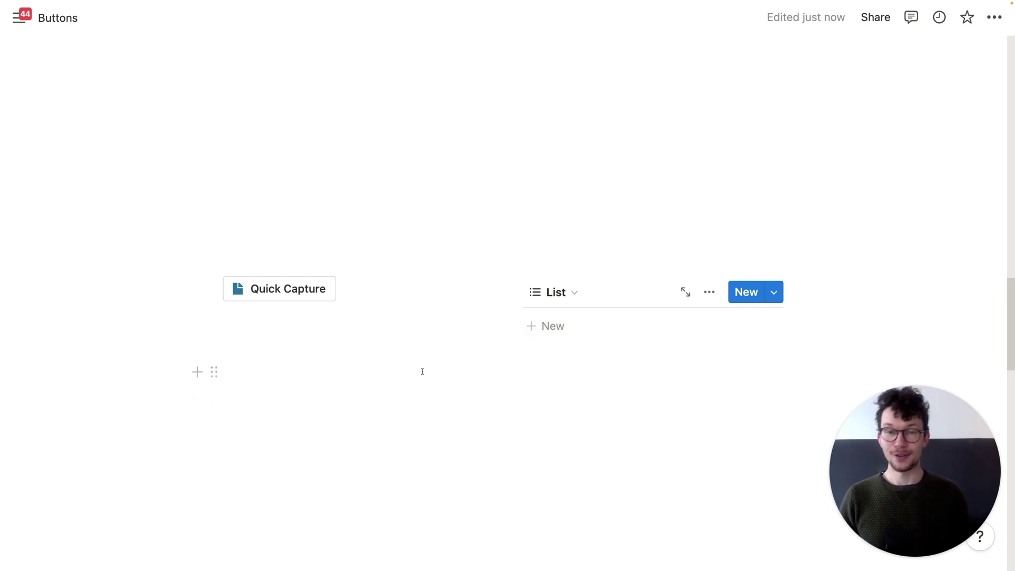
Quick Capture a task titled 'This task I need to do later', then open the button's settings
{"action": "left_click", "coordinate": [328, 293]}
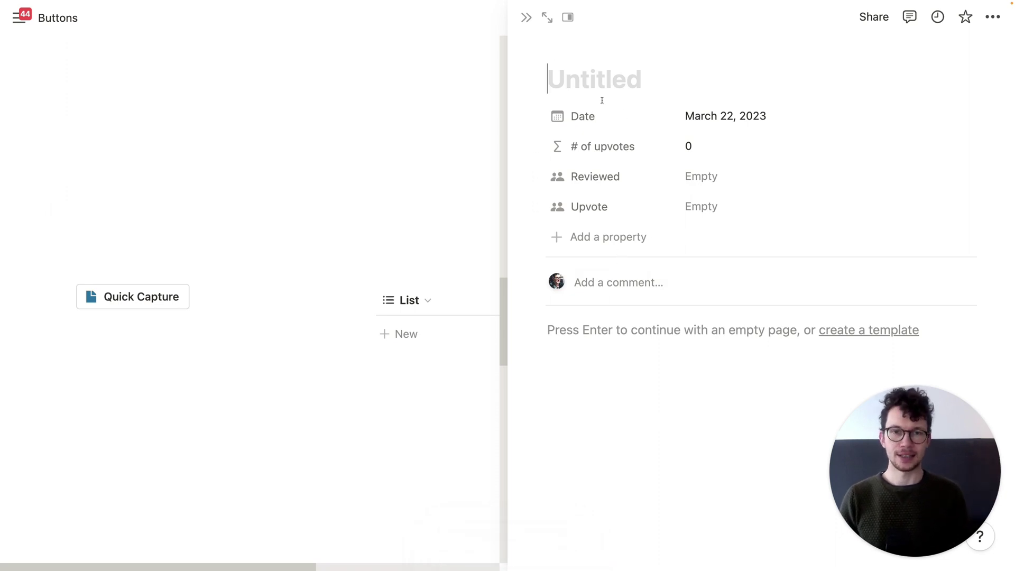
{"action": "type", "text": "This task "}
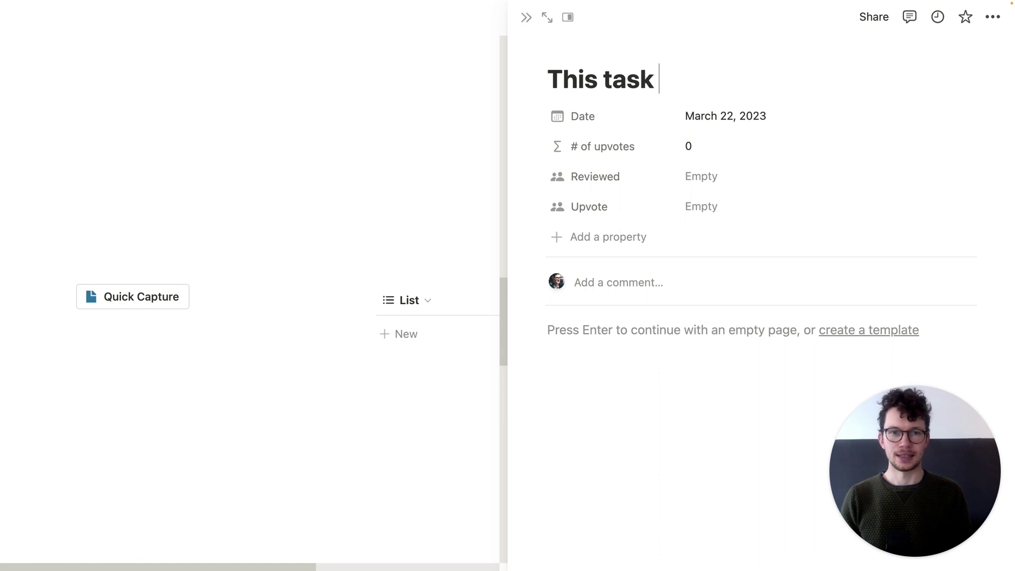
{"action": "type", "text": "I need to do "}
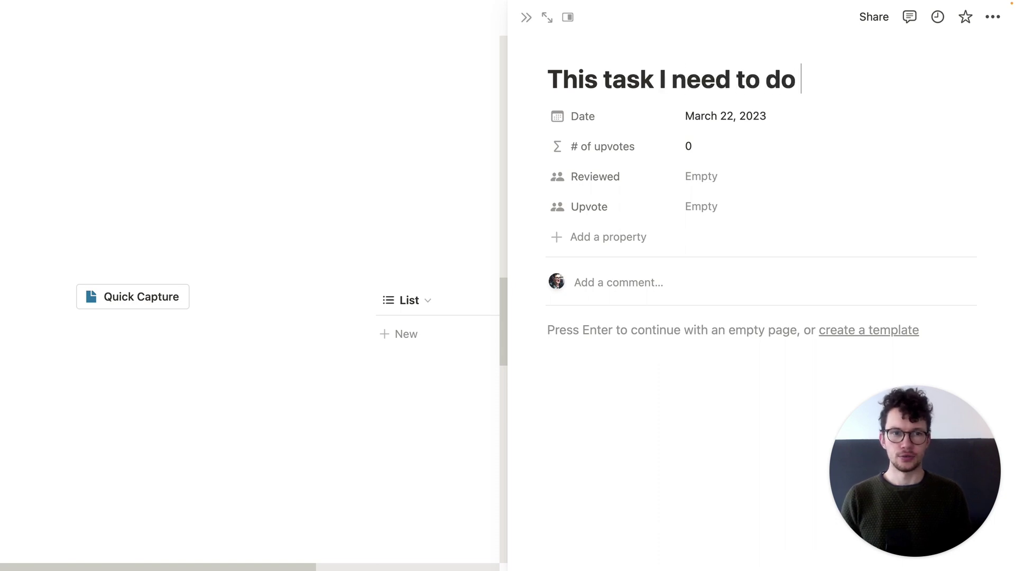
{"action": "type", "text": "later"}
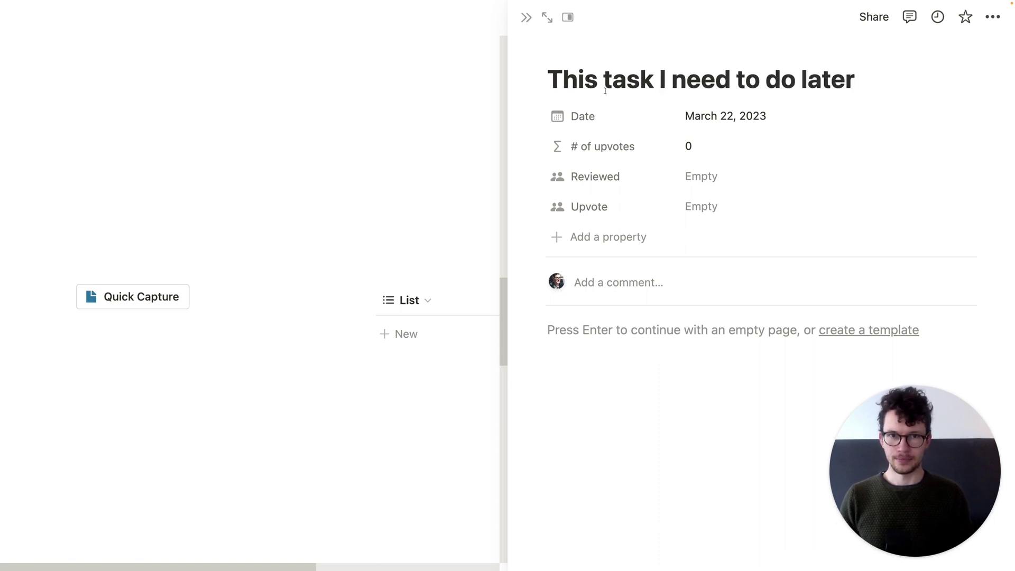
{"action": "left_click", "coordinate": [526, 17]}
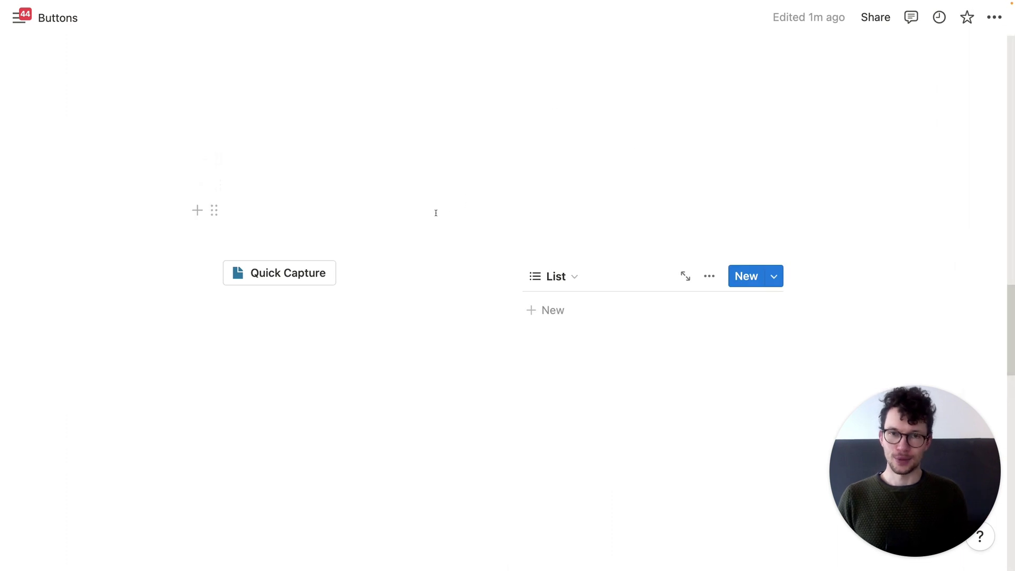
{"action": "left_click", "coordinate": [349, 273]}
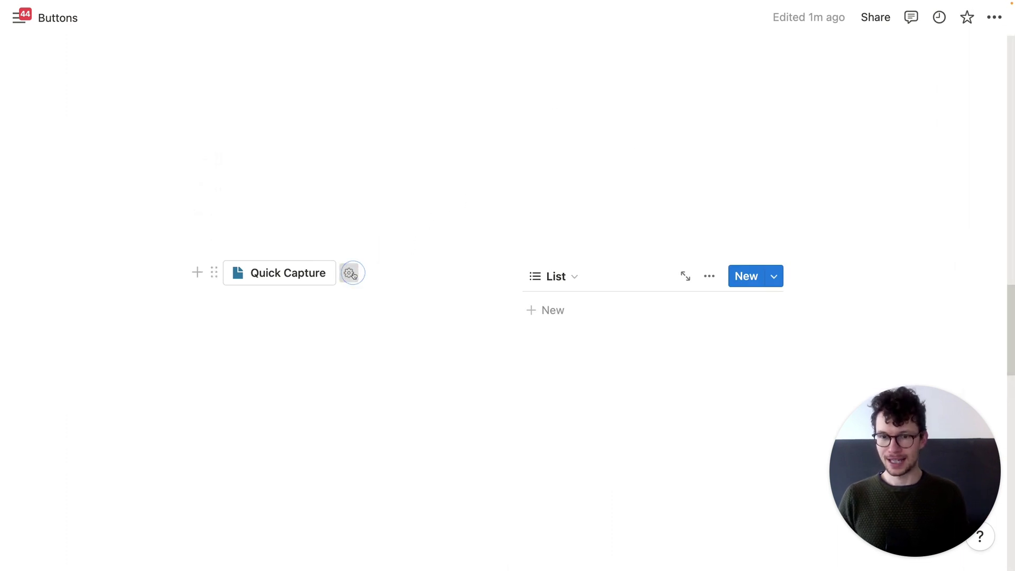
Review Quick Capture's step types, open-page target and Today date option, then finish without changes
{"action": "scroll", "coordinate": [360, 287], "scroll_direction": "down", "scroll_amount": 3}
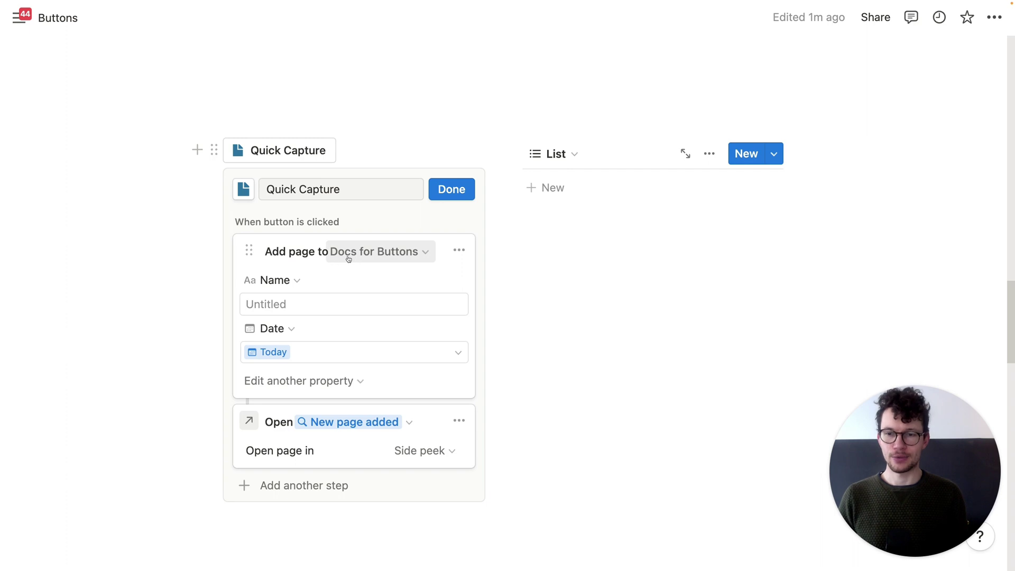
{"action": "scroll", "coordinate": [328, 262], "scroll_direction": "down", "scroll_amount": 2}
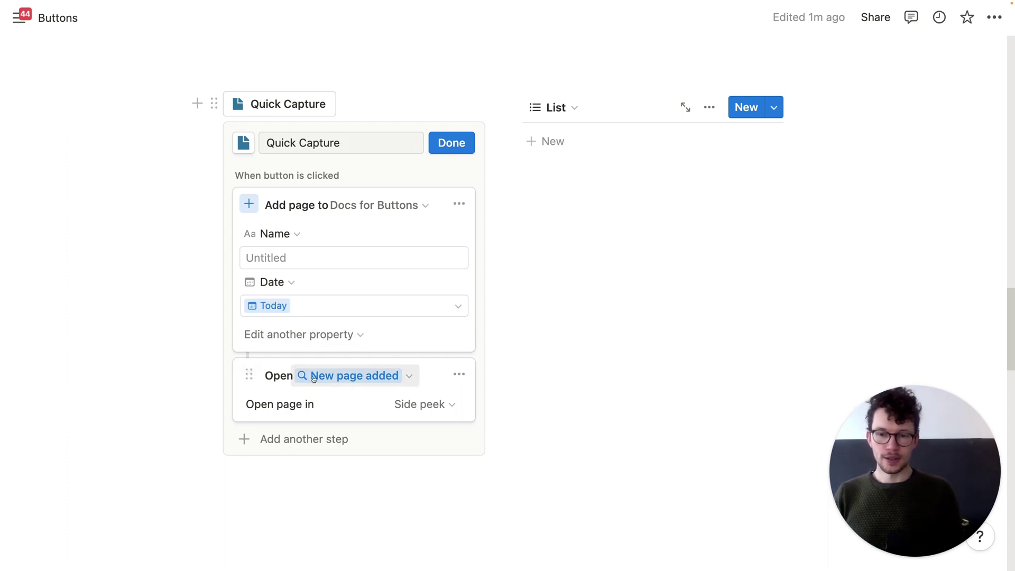
{"action": "left_click", "coordinate": [288, 440]}
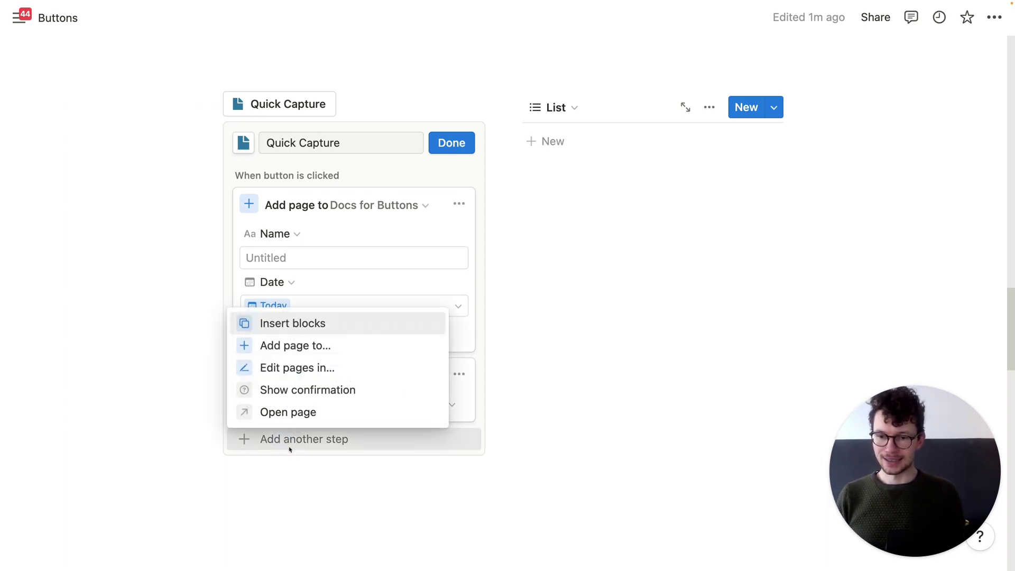
{"action": "left_click", "coordinate": [471, 355]}
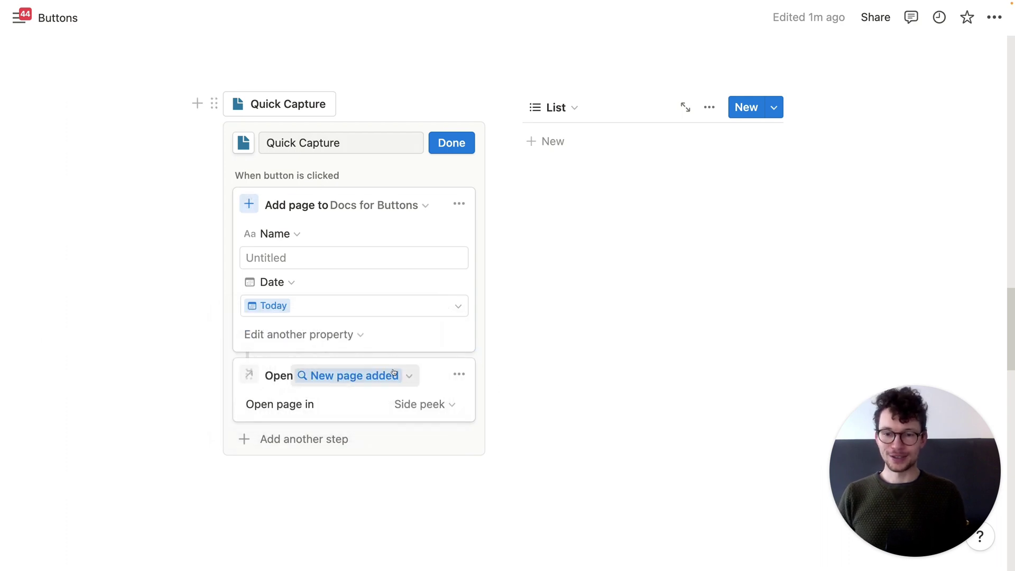
{"action": "left_click", "coordinate": [346, 375]}
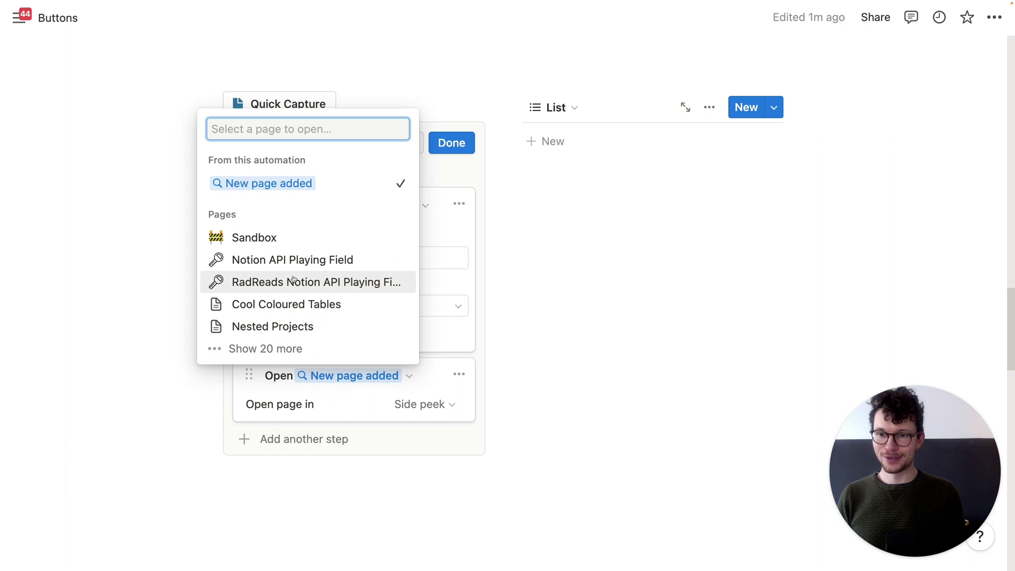
{"action": "left_click", "coordinate": [442, 347]}
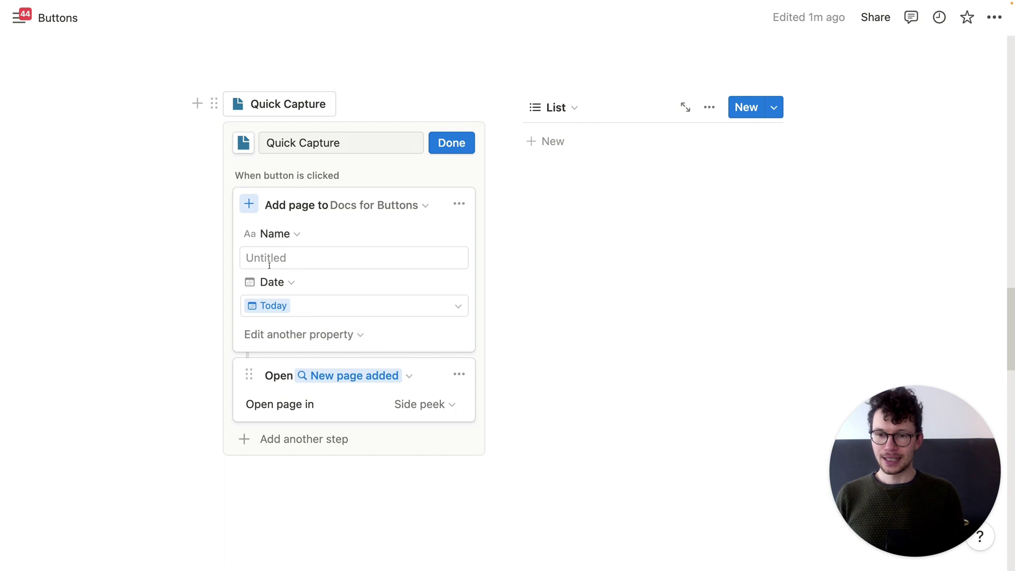
{"action": "left_click", "coordinate": [318, 310]}
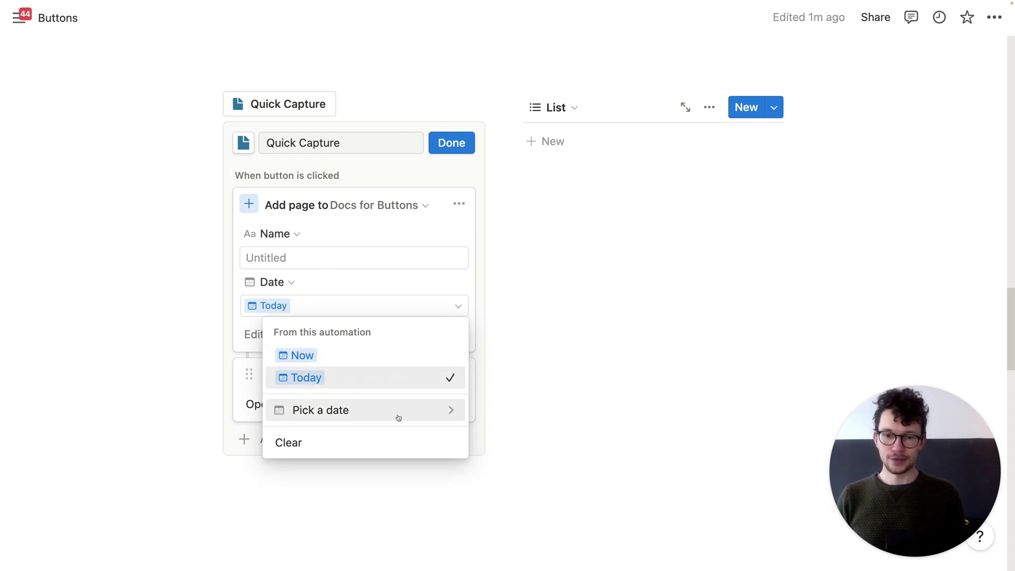
{"action": "left_click", "coordinate": [399, 283]}
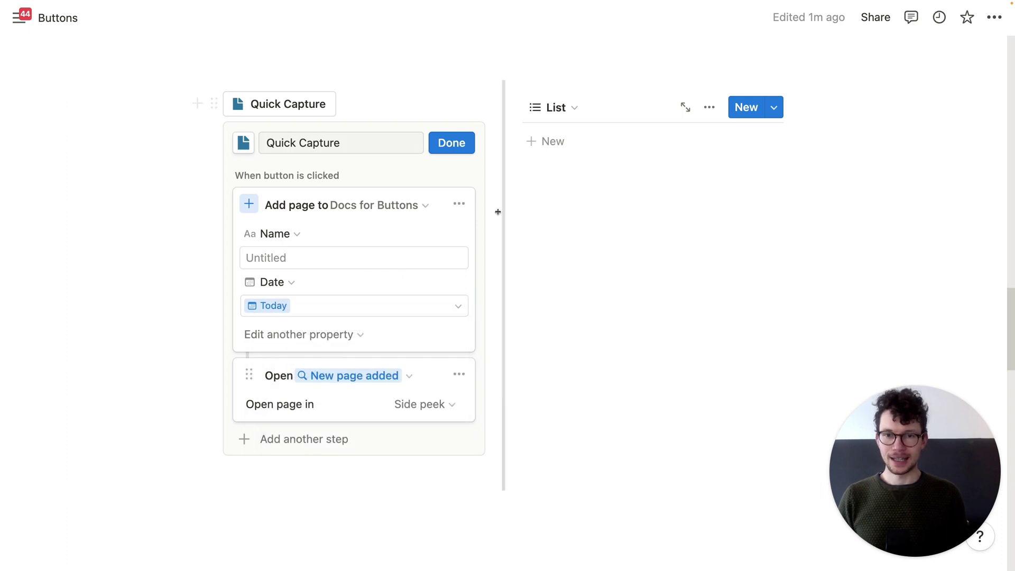
{"action": "left_click", "coordinate": [451, 142]}
{"action": "scroll", "coordinate": [492, 210], "scroll_direction": "up", "scroll_amount": 3}
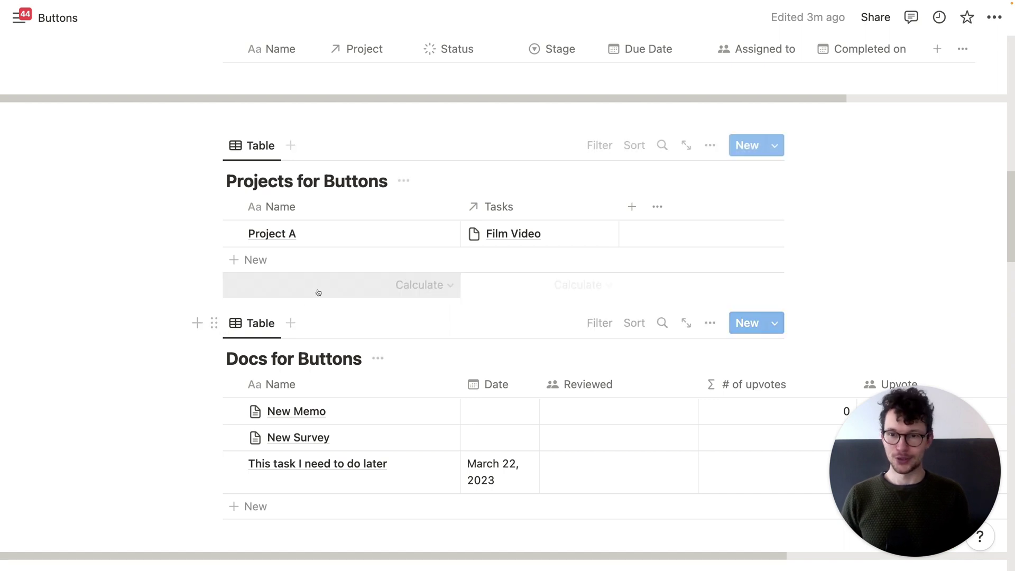
Create a new Projects for Buttons entry from the Default Tasks! template
{"action": "left_click", "coordinate": [775, 147]}
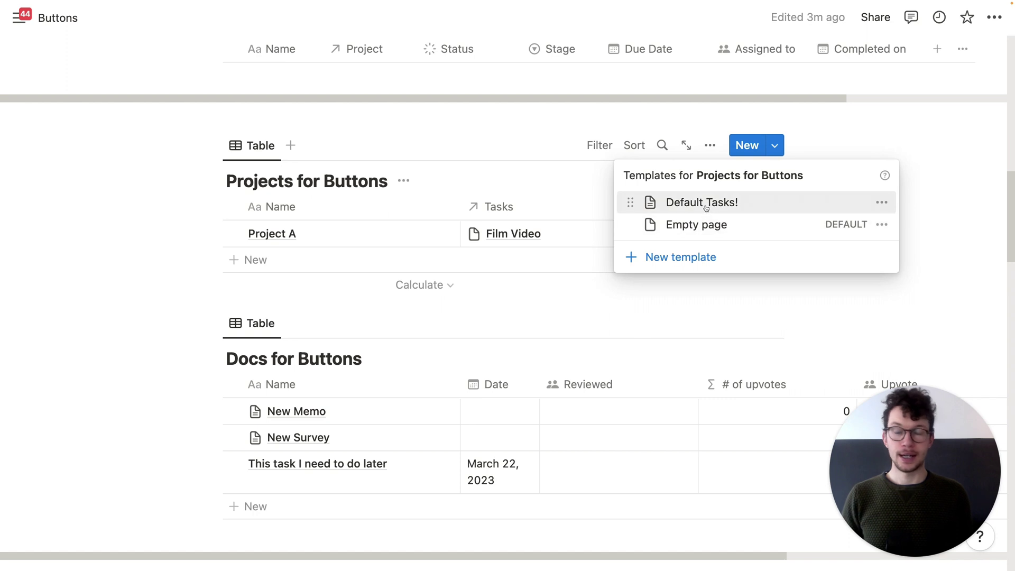
{"action": "key", "text": "Down"}
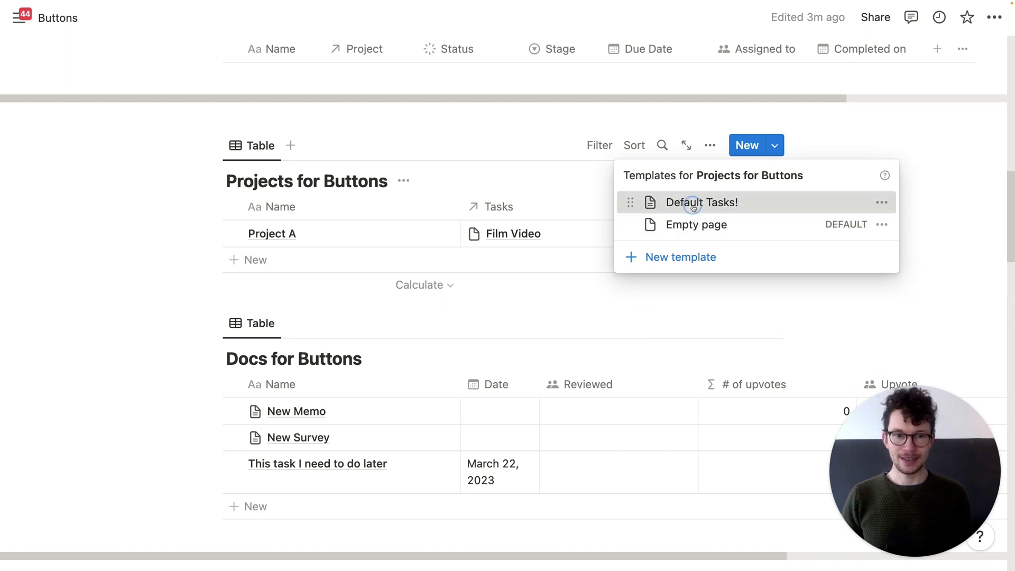
{"action": "key", "text": "Return"}
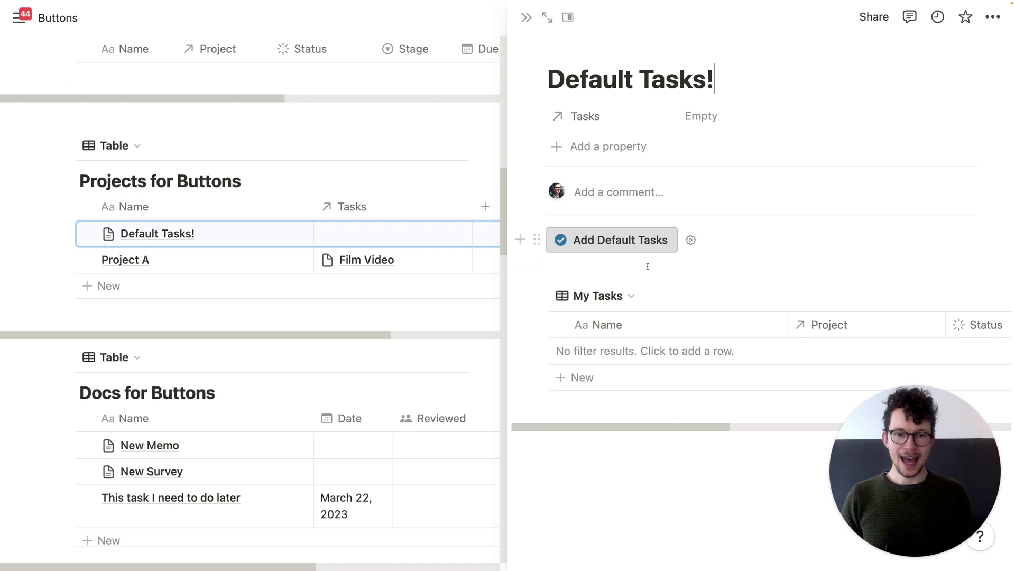
Run Add Default Tasks to create Task 1, Task 2 and Task 3 linked to the project
{"action": "left_click", "coordinate": [598, 248]}
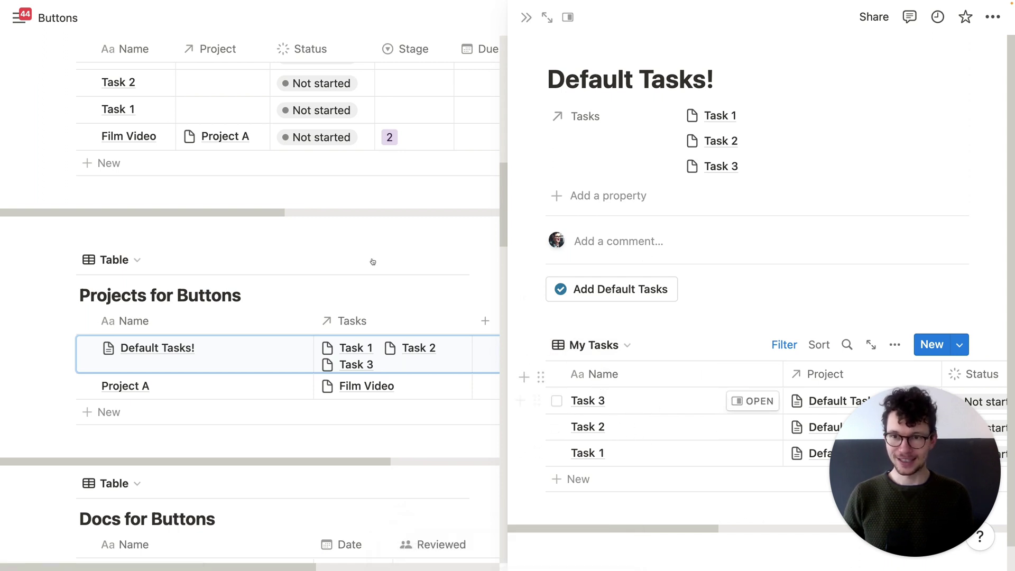
{"action": "scroll", "coordinate": [301, 201], "scroll_direction": "up", "scroll_amount": 10}
{"action": "scroll", "coordinate": [215, 110], "scroll_direction": "up", "scroll_amount": 5}
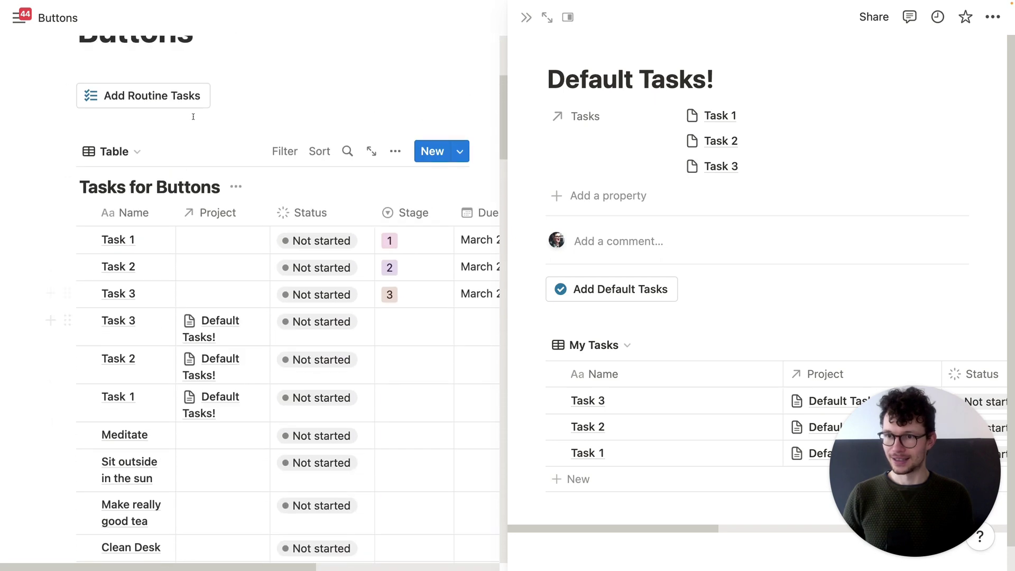
{"action": "scroll", "coordinate": [252, 412], "scroll_direction": "down", "scroll_amount": 5}
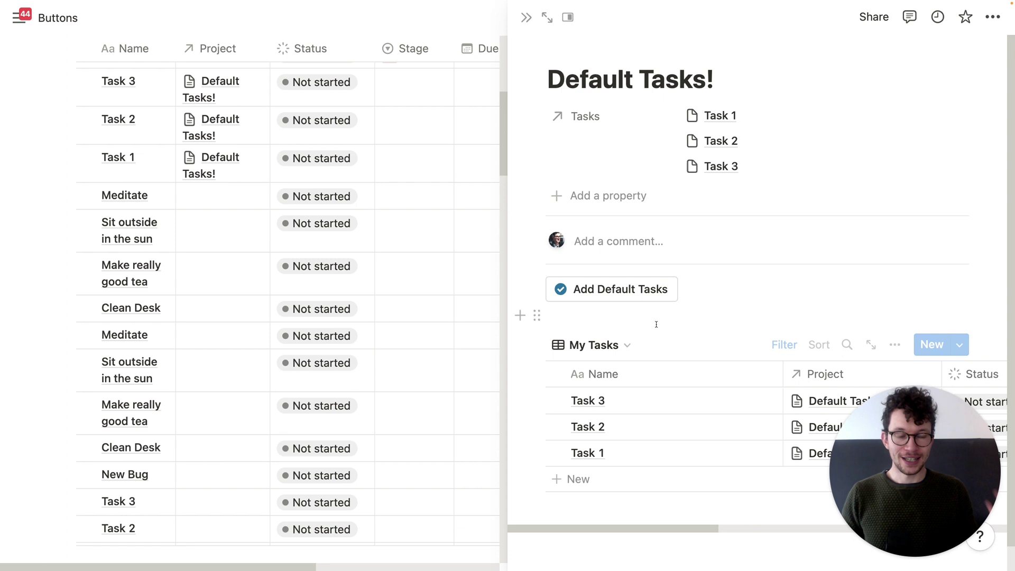
{"action": "scroll", "coordinate": [661, 317], "scroll_direction": "down", "scroll_amount": 1}
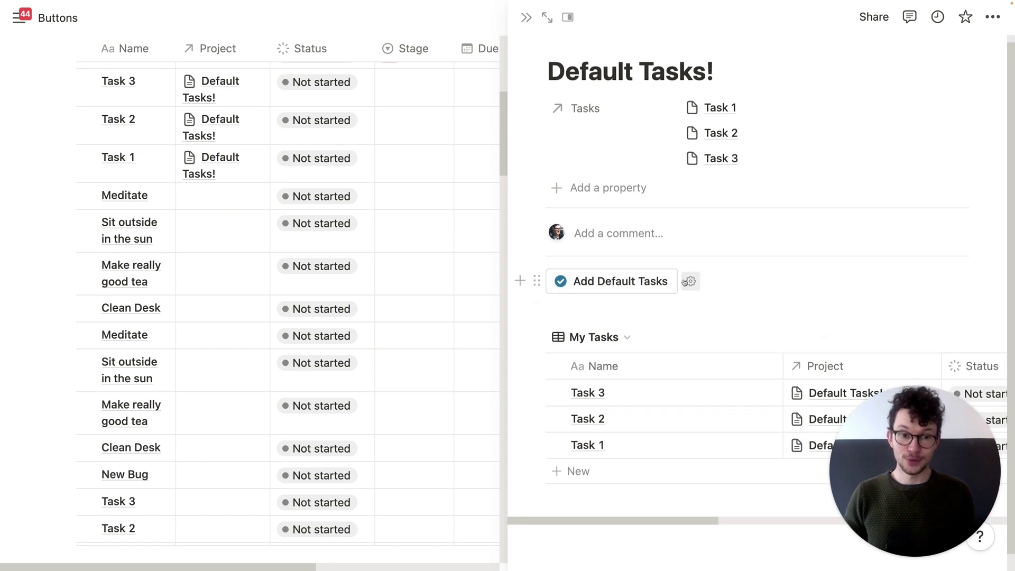
Expand Default Tasks! to full page and open the Add Default Tasks button's settings
{"action": "left_click", "coordinate": [690, 282]}
{"action": "scroll", "coordinate": [685, 288], "scroll_direction": "down", "scroll_amount": 5}
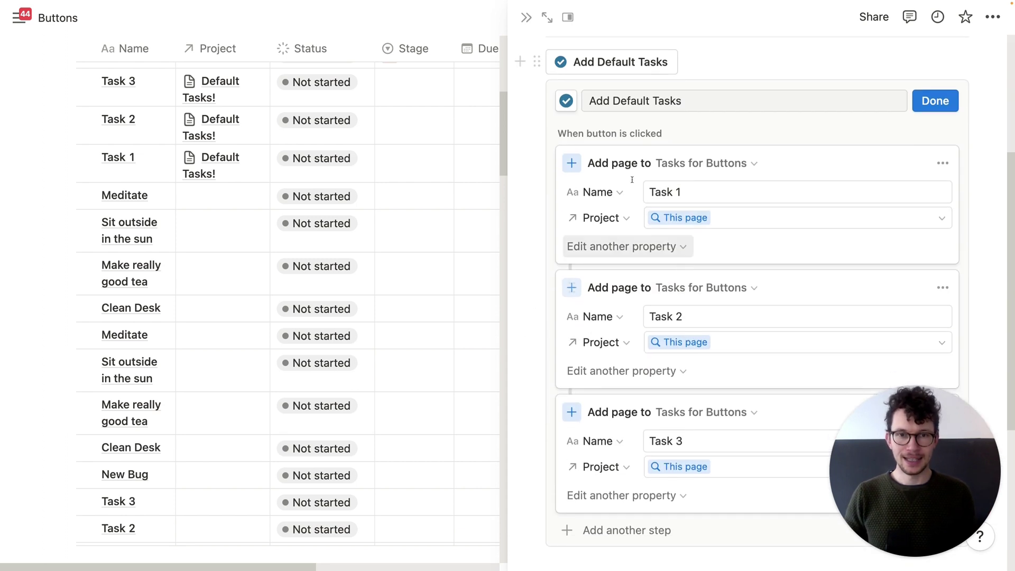
{"action": "left_click", "coordinate": [546, 17]}
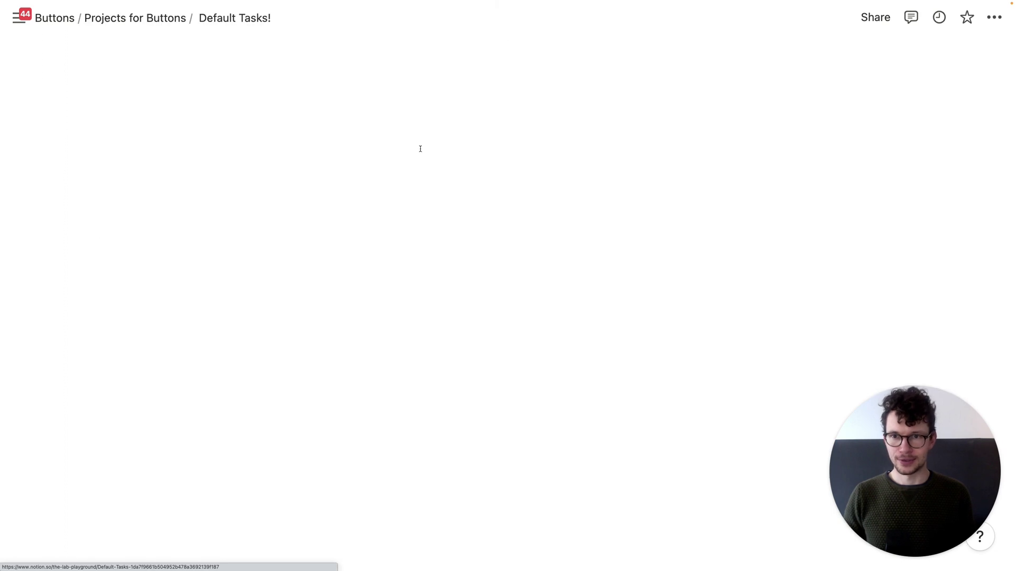
{"action": "left_click", "coordinate": [365, 302]}
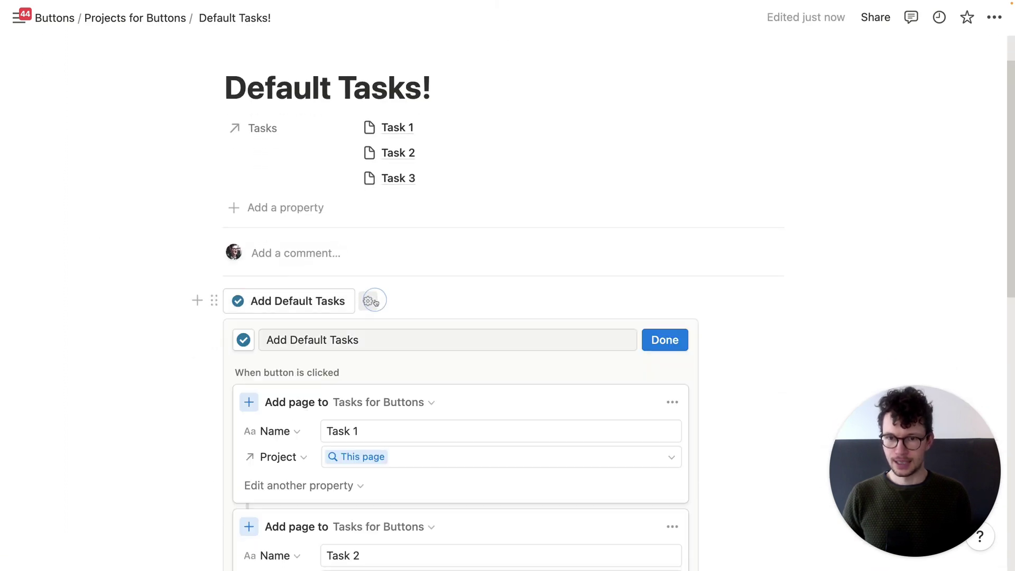
{"action": "scroll", "coordinate": [356, 297], "scroll_direction": "down", "scroll_amount": 5}
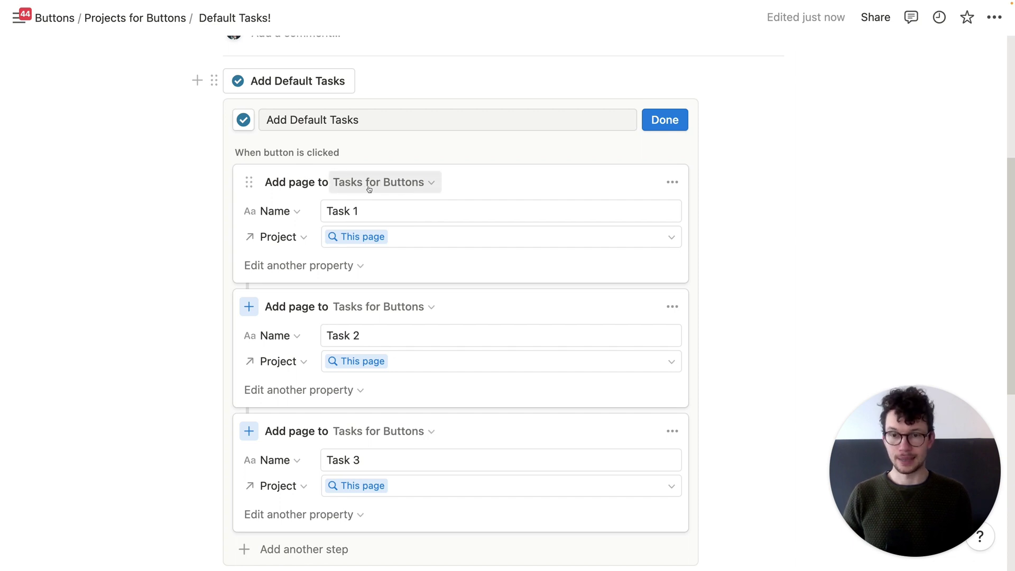
Inspect Task 1's Project and extra-property choices, keeping the project set to This page
{"action": "left_click", "coordinate": [426, 238]}
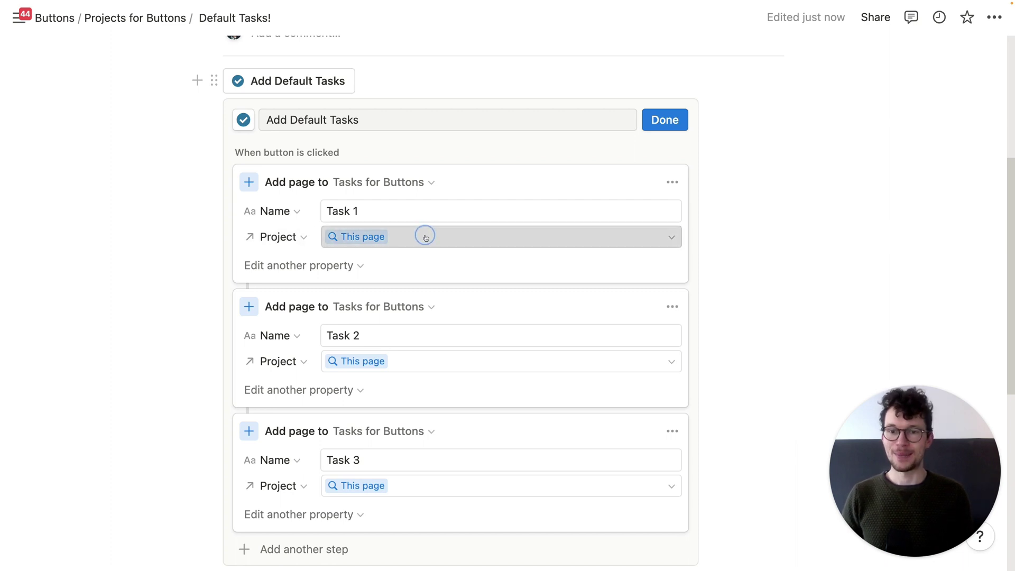
{"action": "left_click", "coordinate": [305, 264]}
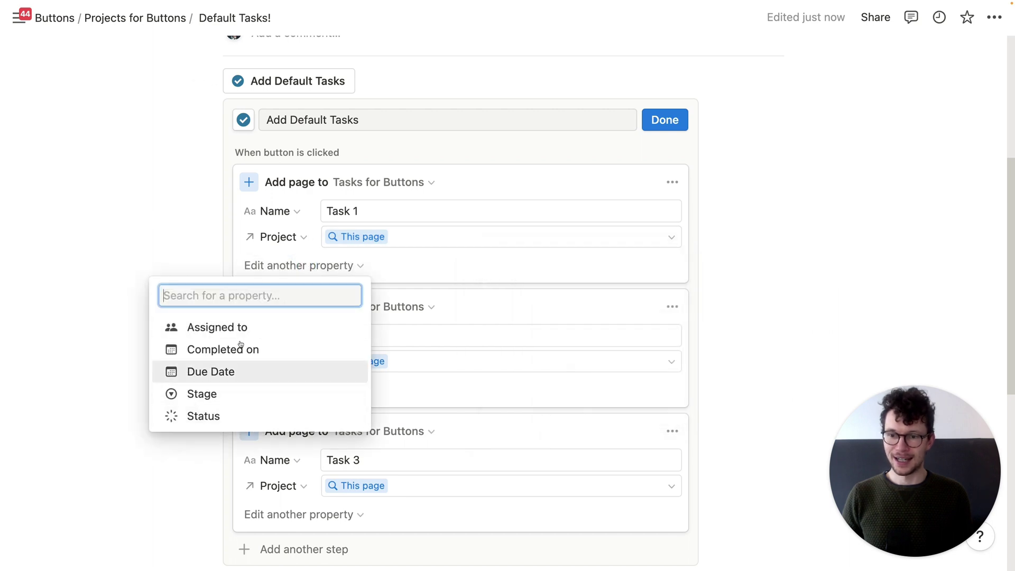
{"action": "left_click", "coordinate": [312, 259]}
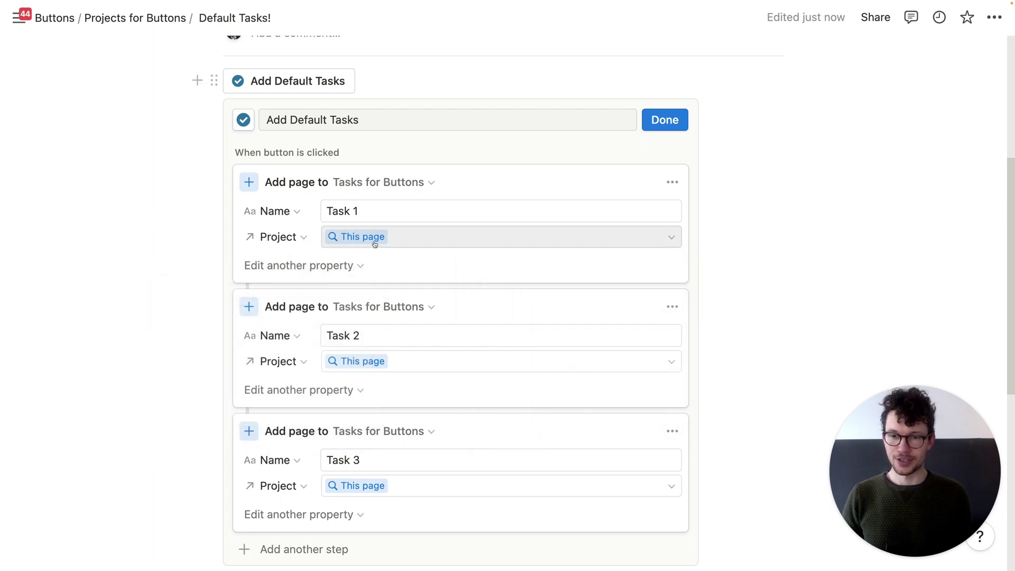
{"action": "left_click", "coordinate": [427, 242]}
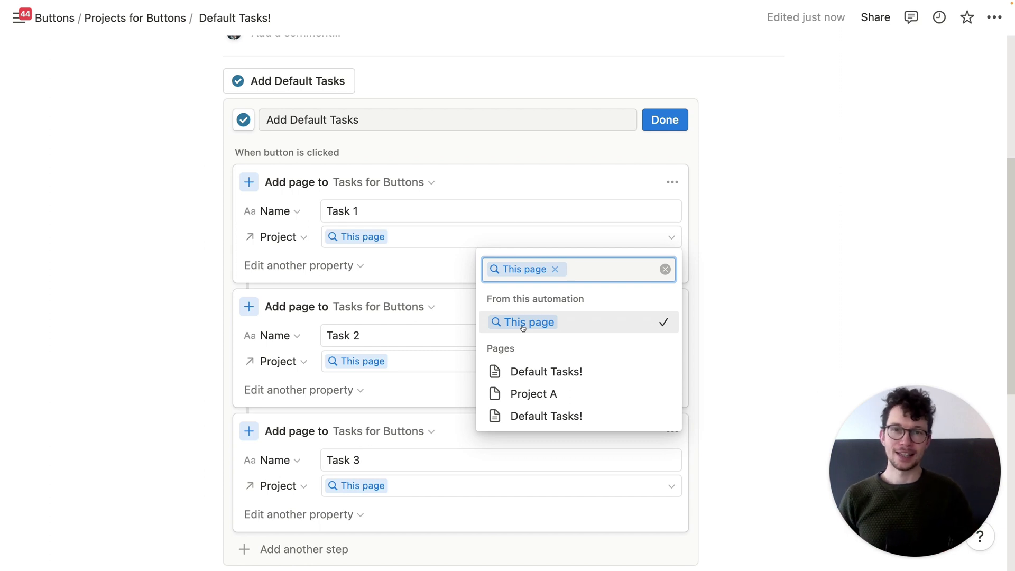
{"action": "left_click", "coordinate": [386, 164]}
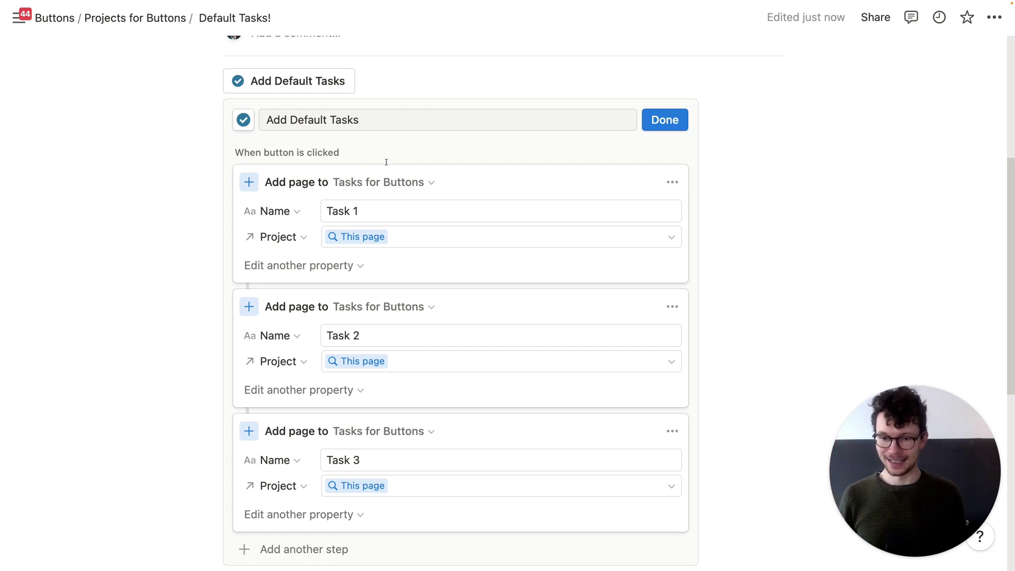
{"action": "scroll", "coordinate": [386, 168], "scroll_direction": "down", "scroll_amount": 2}
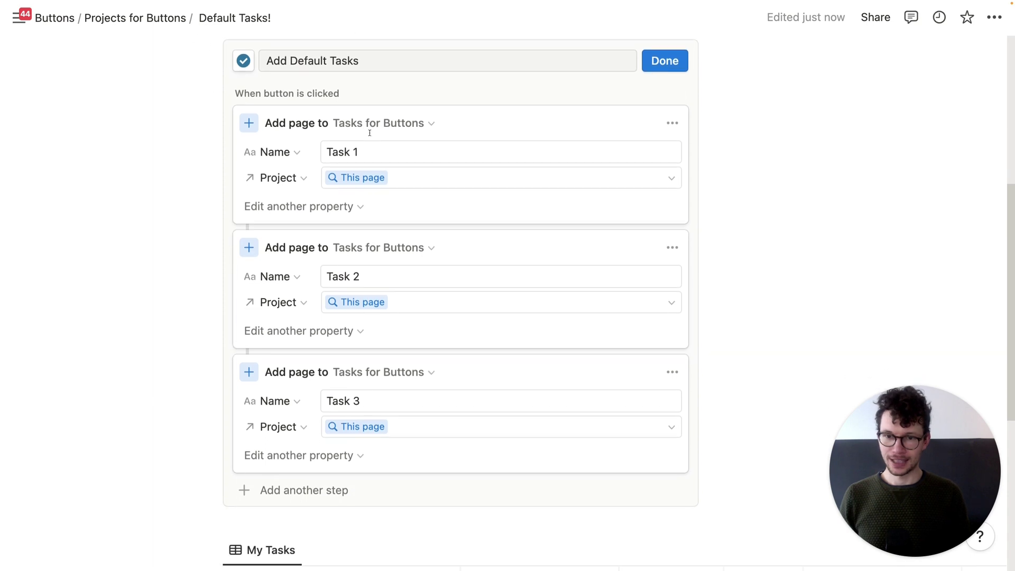
Add an Assigned to property to the Task 1 step, assigning a workspace member
{"action": "left_click", "coordinate": [352, 206]}
{"action": "left_click", "coordinate": [217, 268]}
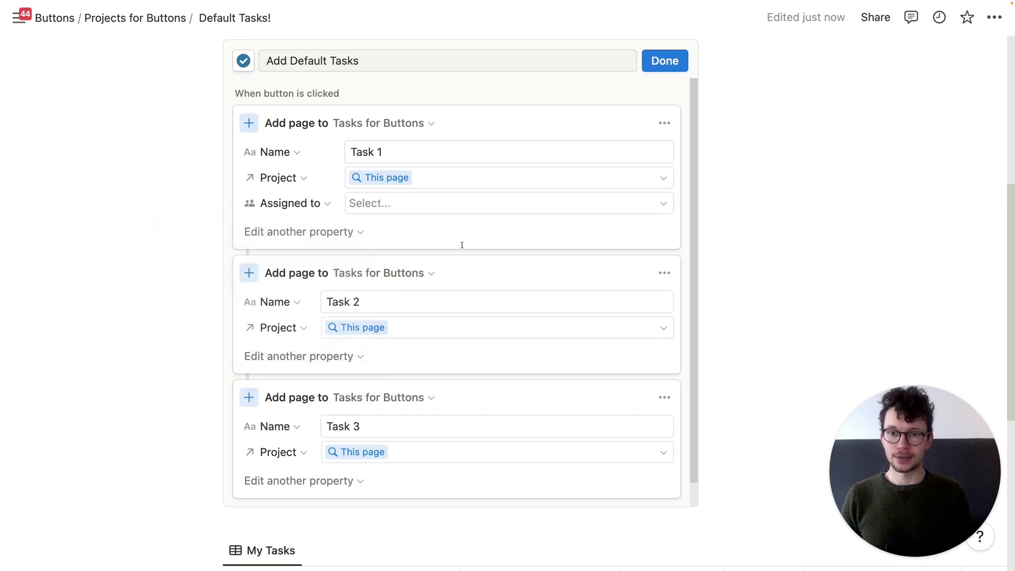
{"action": "left_click", "coordinate": [389, 211]}
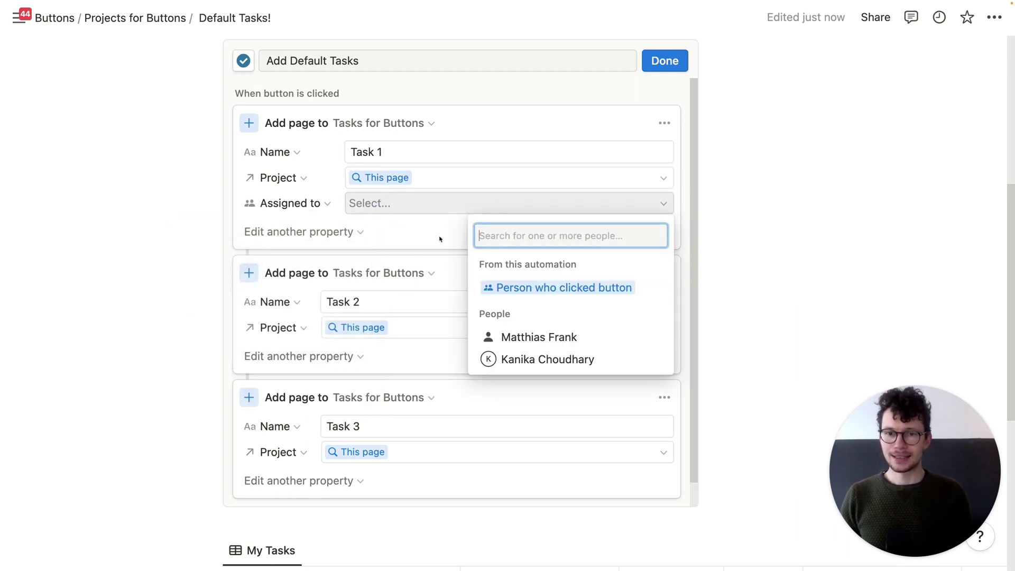
{"action": "left_click", "coordinate": [507, 333]}
{"action": "left_click", "coordinate": [398, 239]}
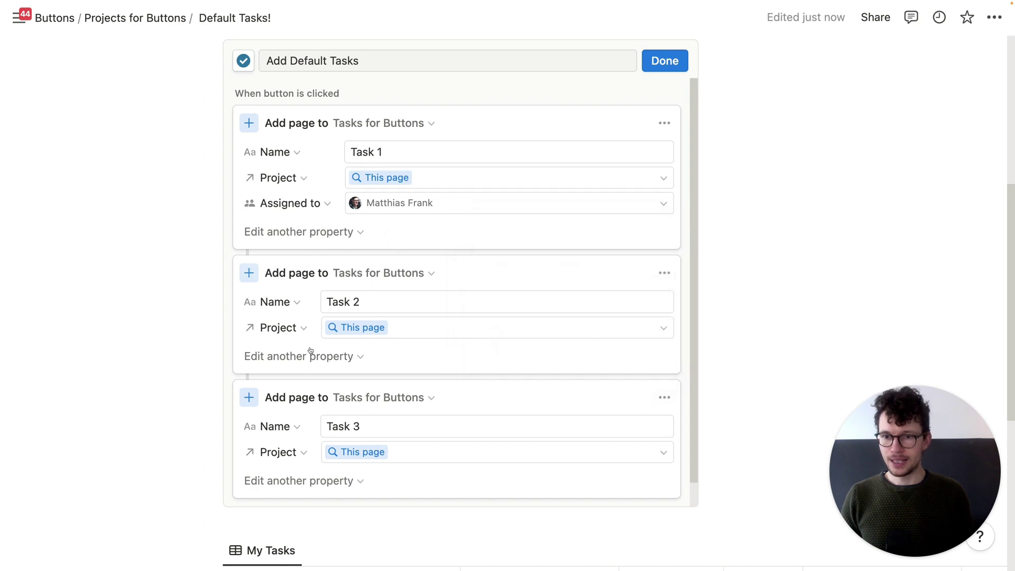
Add a Due Date property to the Task 1 step set to Today
{"action": "left_click", "coordinate": [324, 238]}
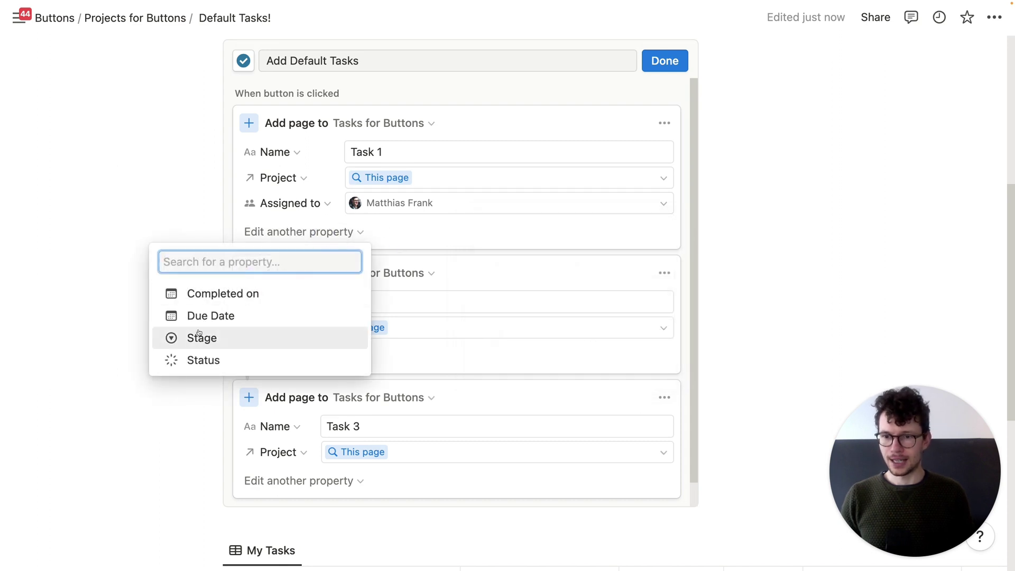
{"action": "left_click", "coordinate": [211, 315]}
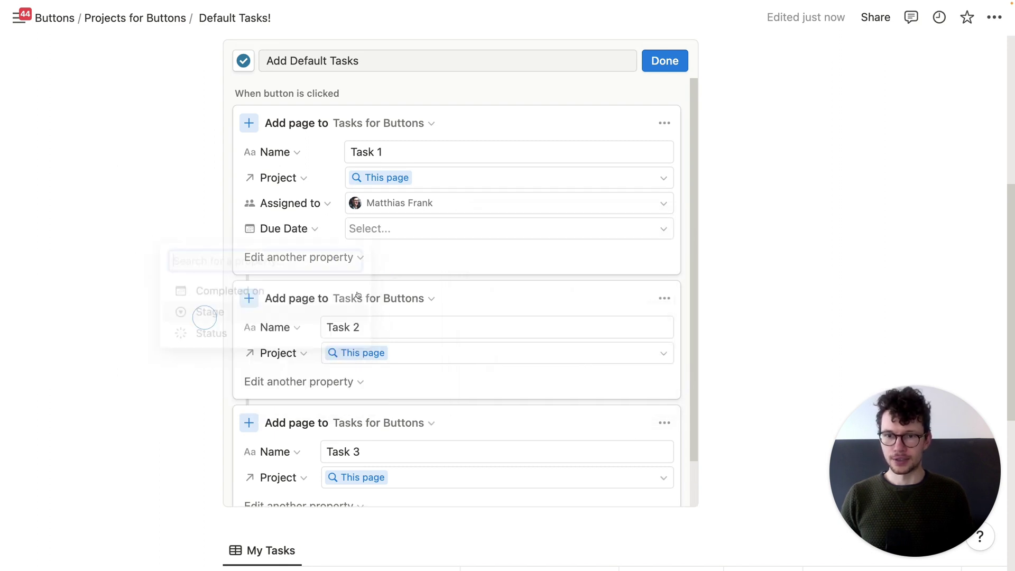
{"action": "left_click", "coordinate": [394, 242]}
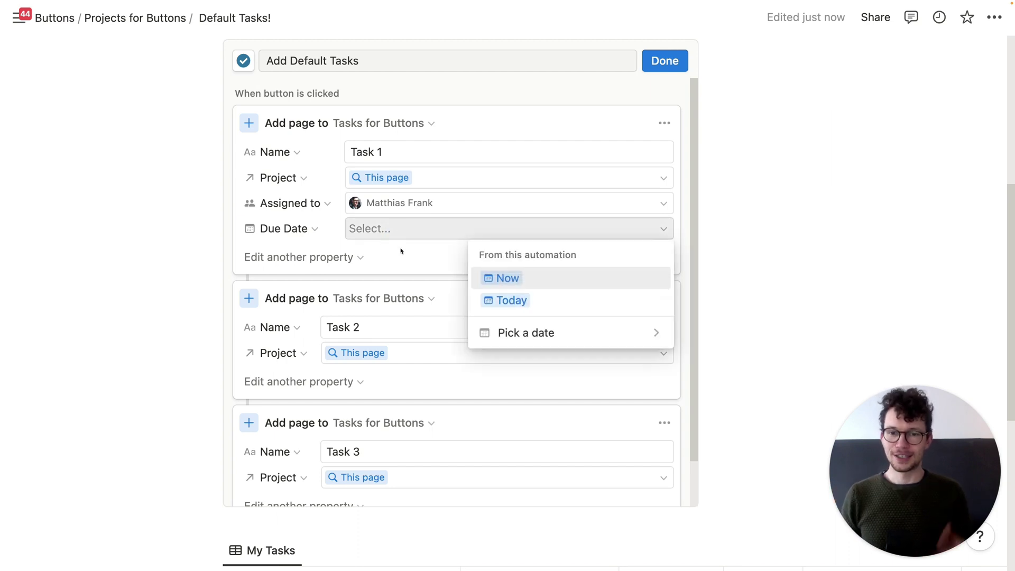
{"action": "left_click", "coordinate": [511, 300]}
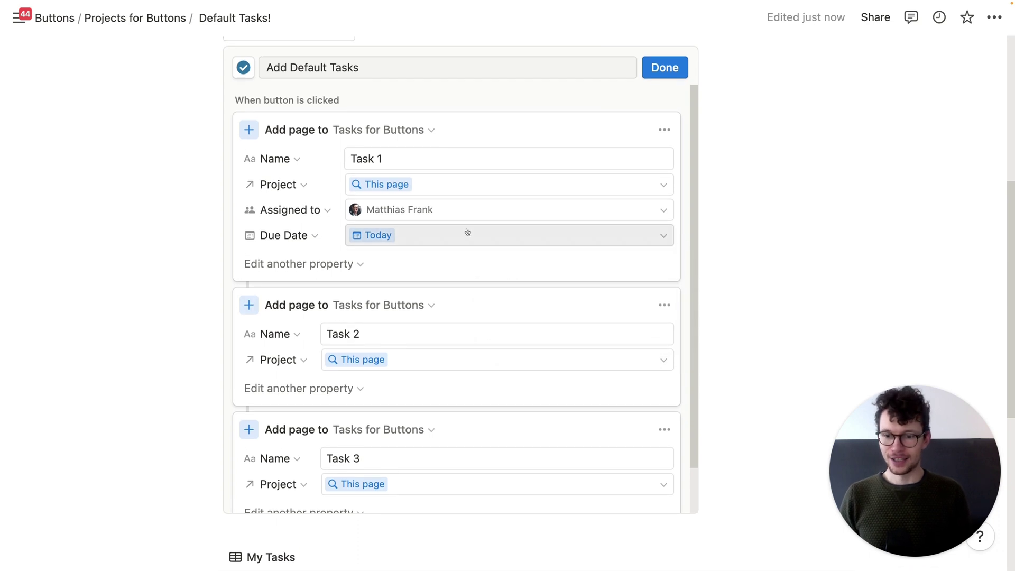
{"action": "scroll", "coordinate": [657, 202], "scroll_direction": "up", "scroll_amount": 3}
{"action": "scroll", "coordinate": [652, 258], "scroll_direction": "down", "scroll_amount": 1}
{"action": "scroll", "coordinate": [652, 258], "scroll_direction": "down", "scroll_amount": 1}
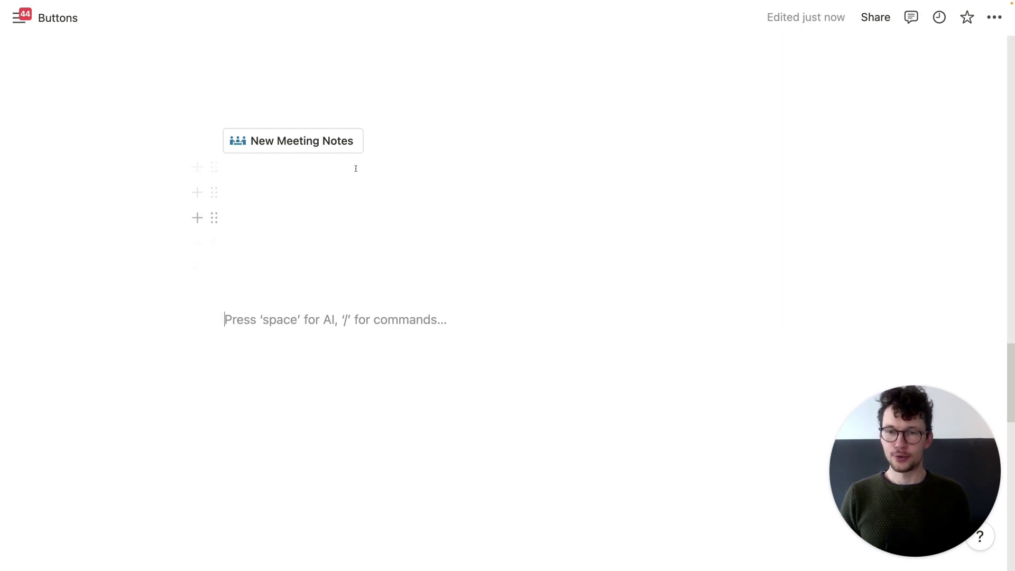
{"action": "left_click", "coordinate": [303, 148]}
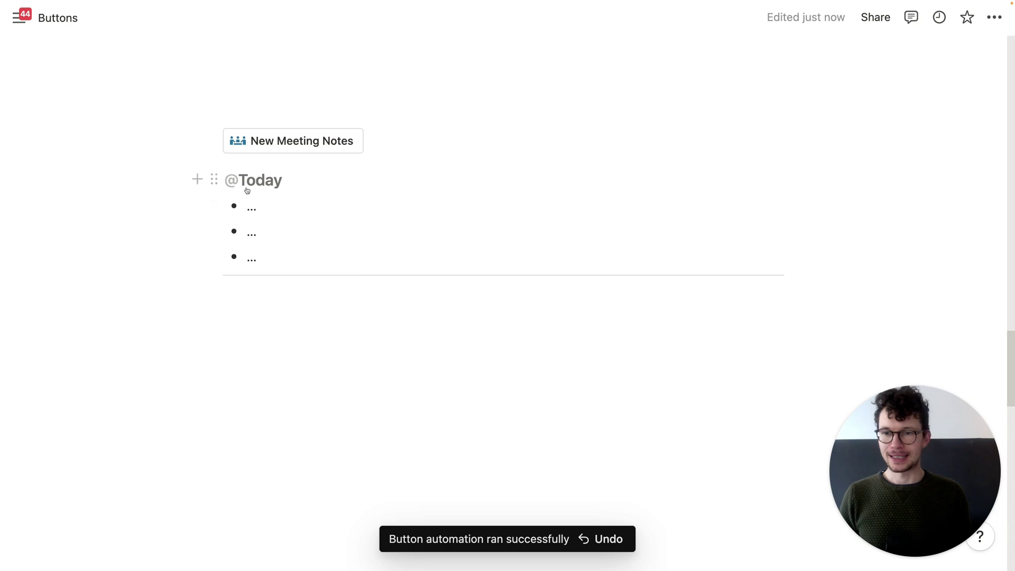
{"action": "left_click", "coordinate": [303, 145]}
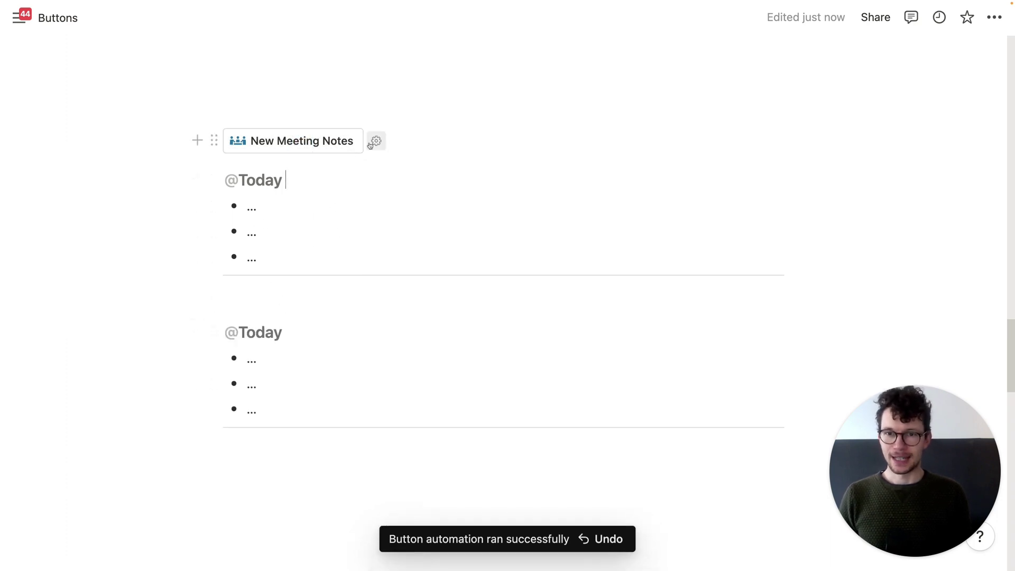
Review the New Meeting Notes insert position and block template, remove a stray slash, and click Done
{"action": "left_click", "coordinate": [376, 140]}
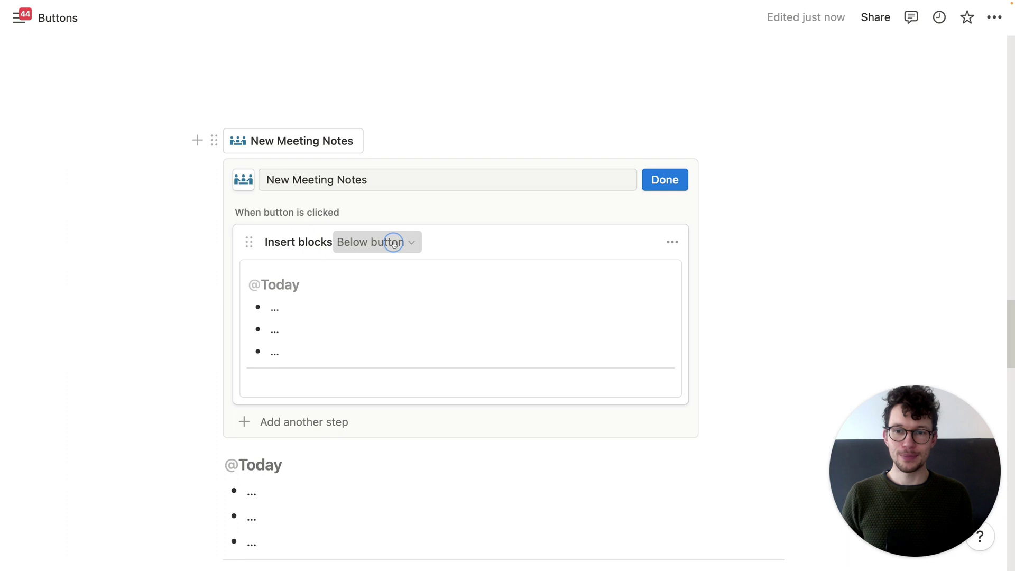
{"action": "left_click", "coordinate": [387, 250]}
{"action": "left_click", "coordinate": [398, 224]}
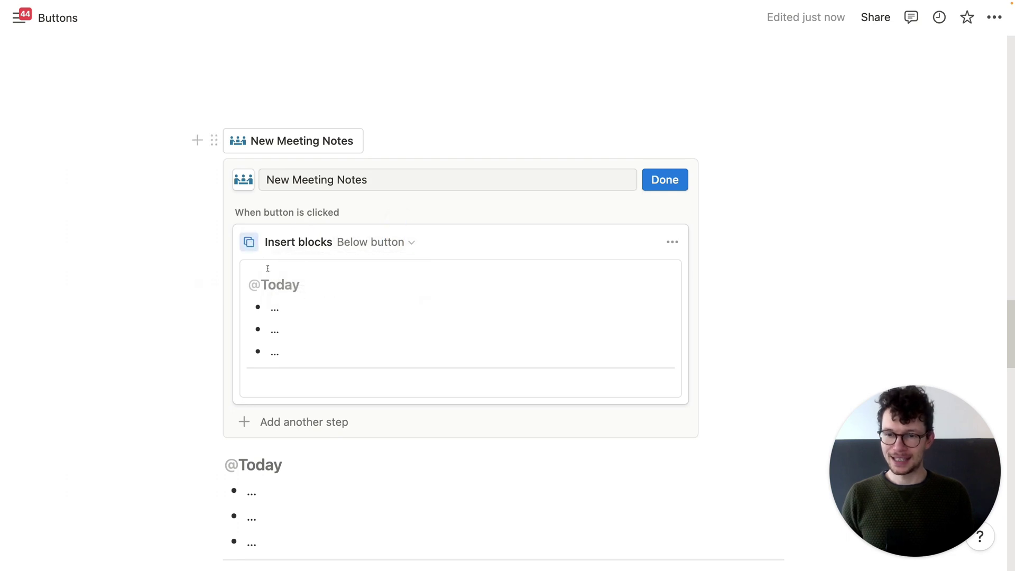
{"action": "left_click", "coordinate": [302, 345]}
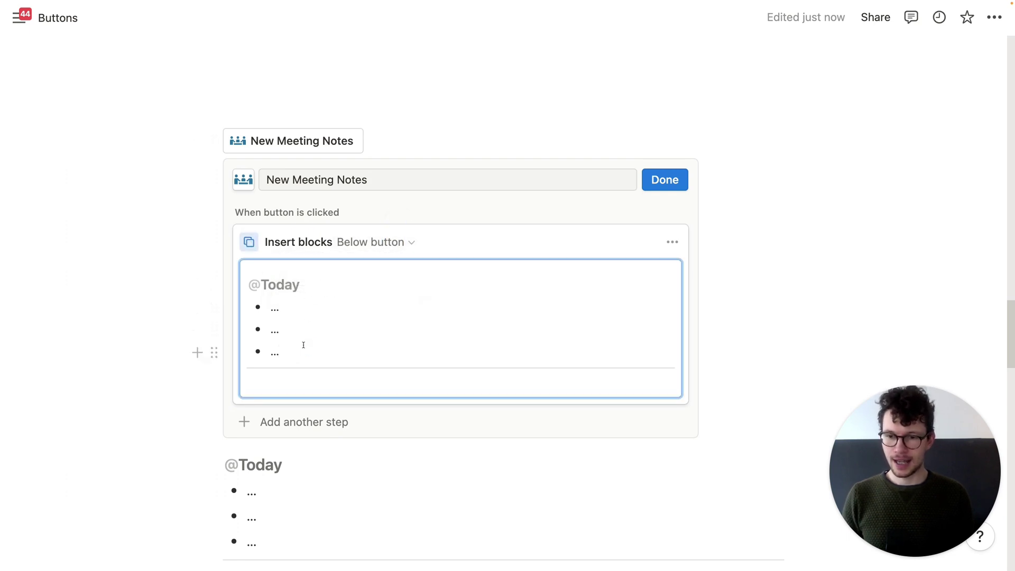
{"action": "left_click", "coordinate": [299, 385]}
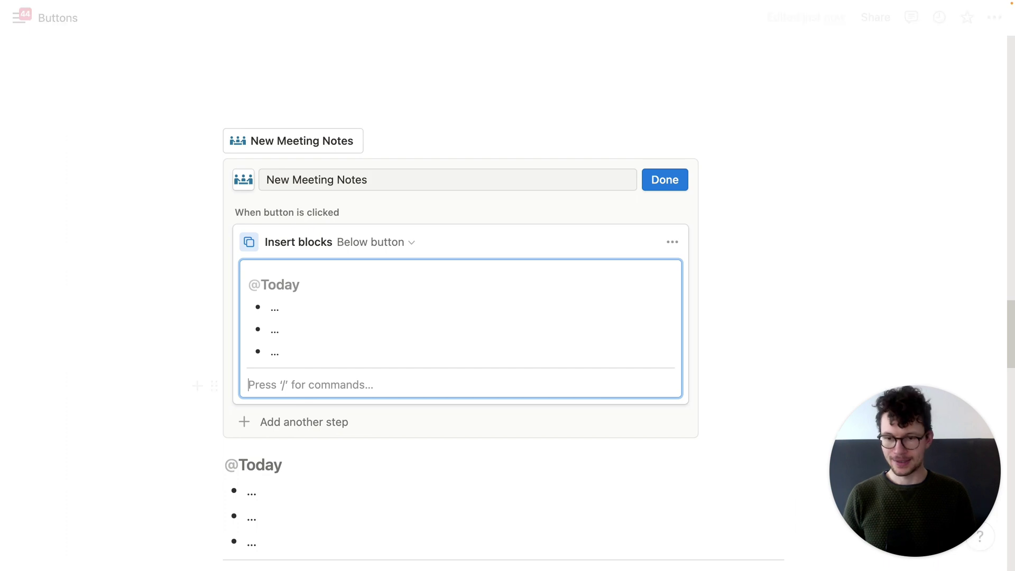
{"action": "type", "text": "/"}
{"action": "left_click", "coordinate": [585, 369]}
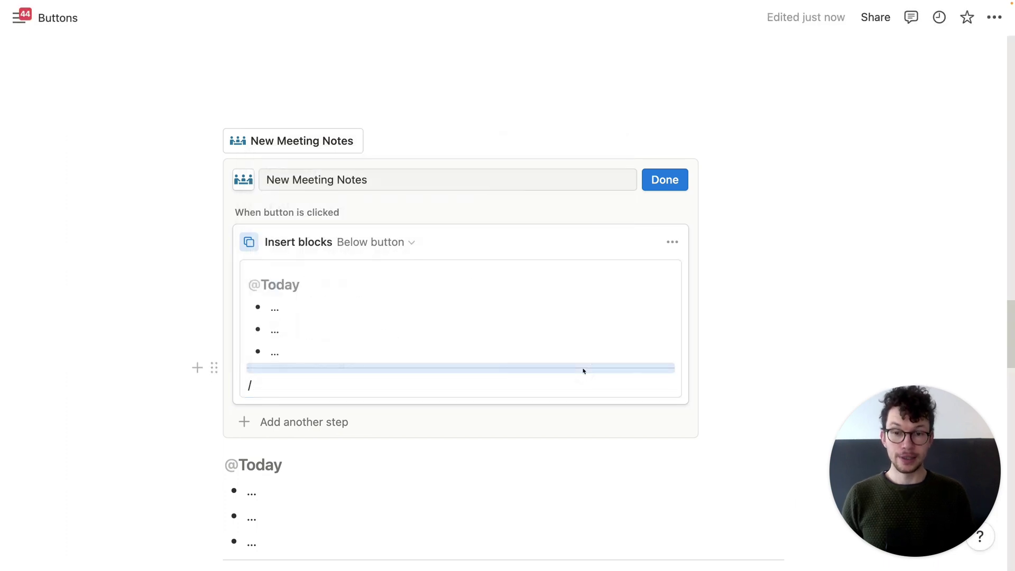
{"action": "left_click", "coordinate": [497, 387]}
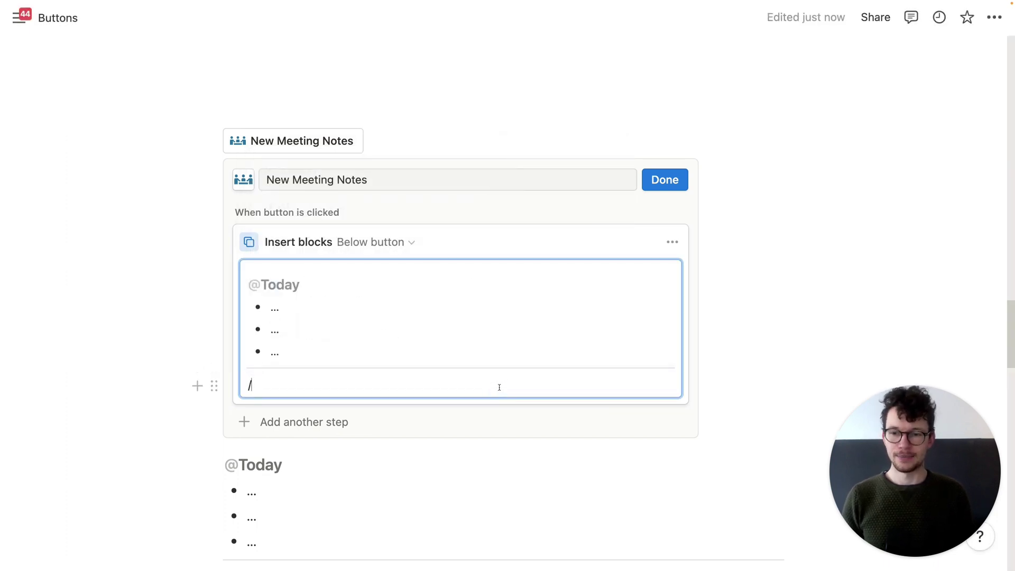
{"action": "key", "text": "BackSpace"}
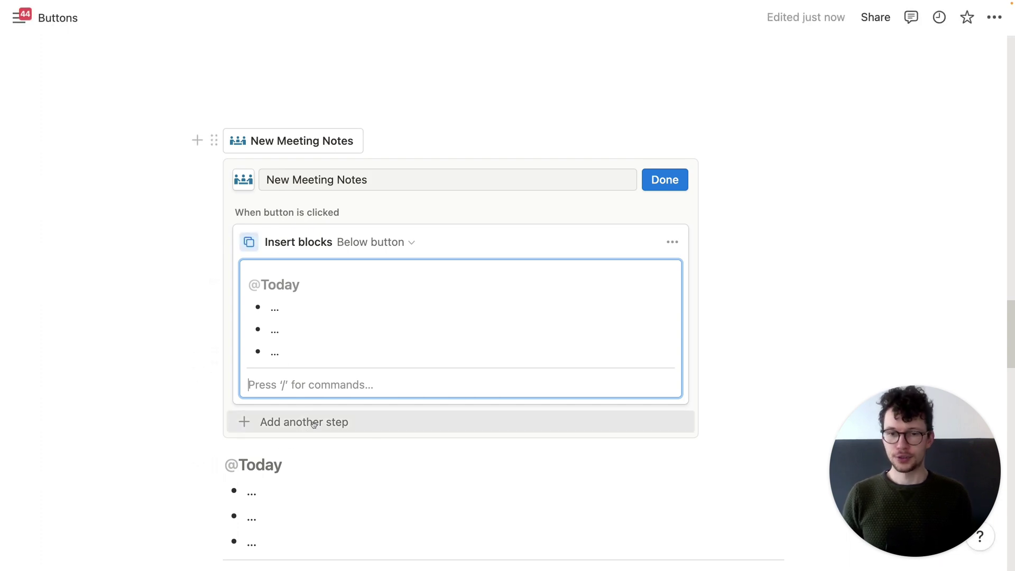
{"action": "left_click", "coordinate": [663, 180]}
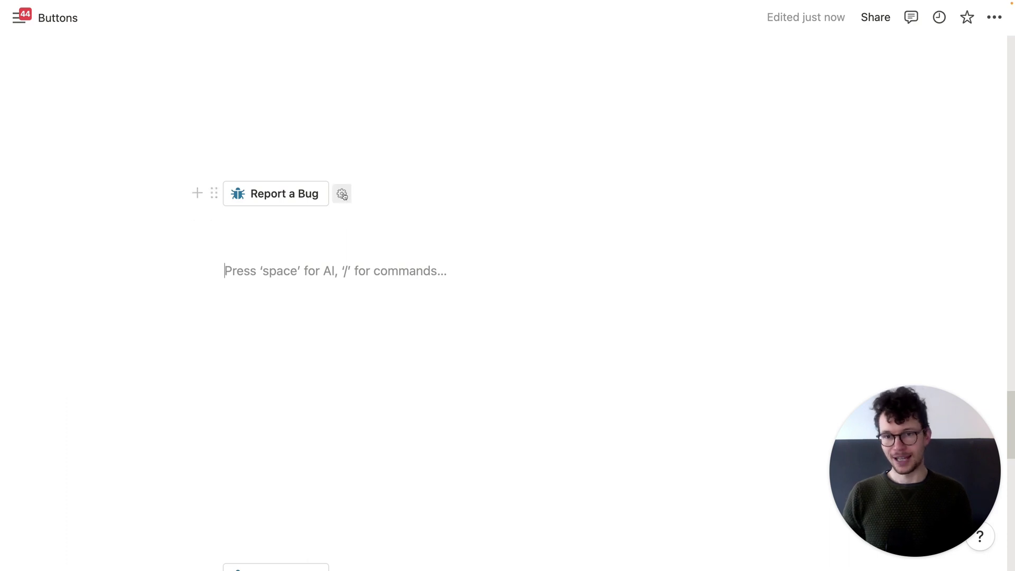
{"action": "left_click", "coordinate": [342, 194]}
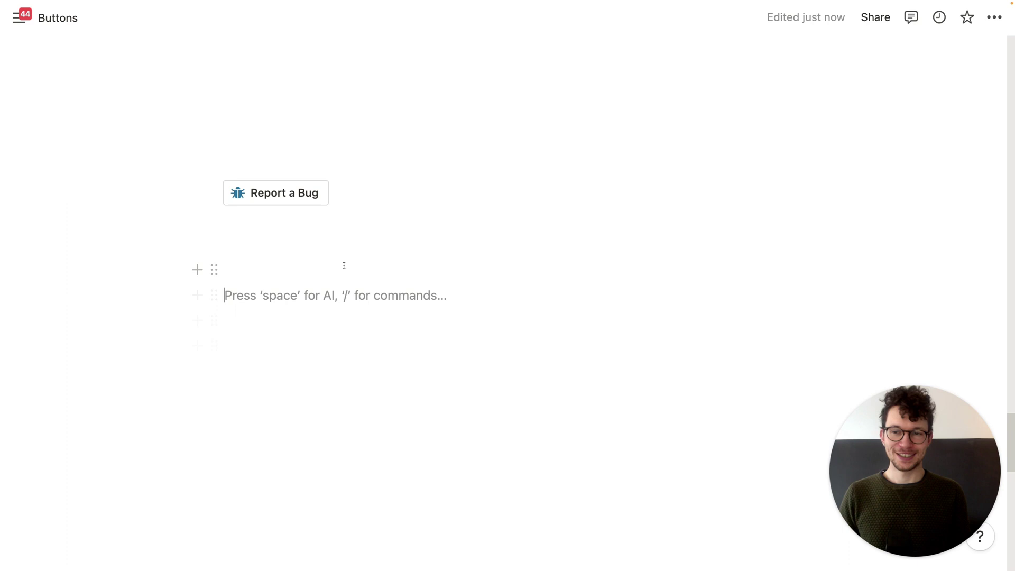
Run Report a Bug, answer No to its confirmation, review its settings, and scroll to Archive Old Tasks
{"action": "left_click", "coordinate": [286, 200]}
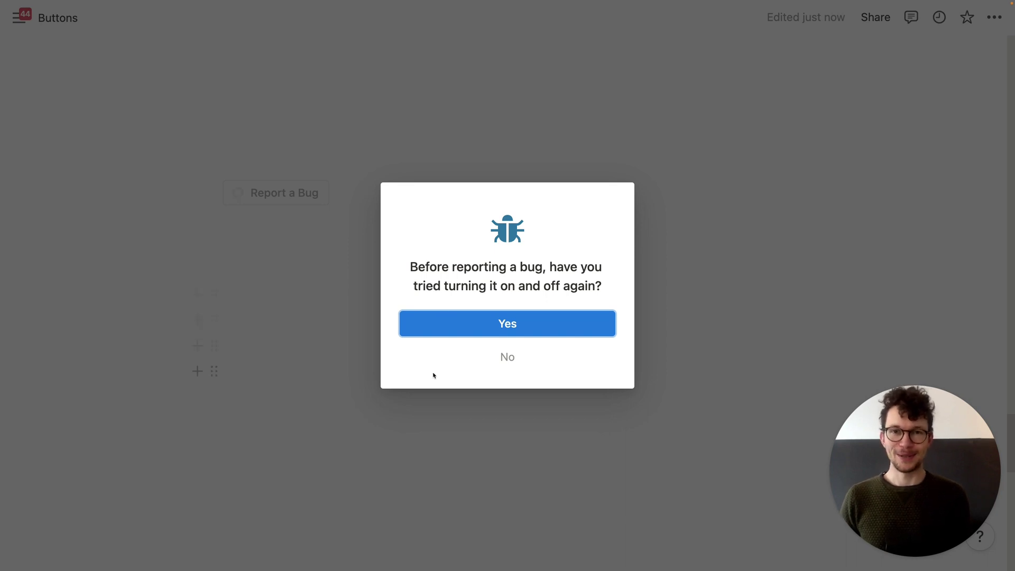
{"action": "left_click", "coordinate": [508, 357]}
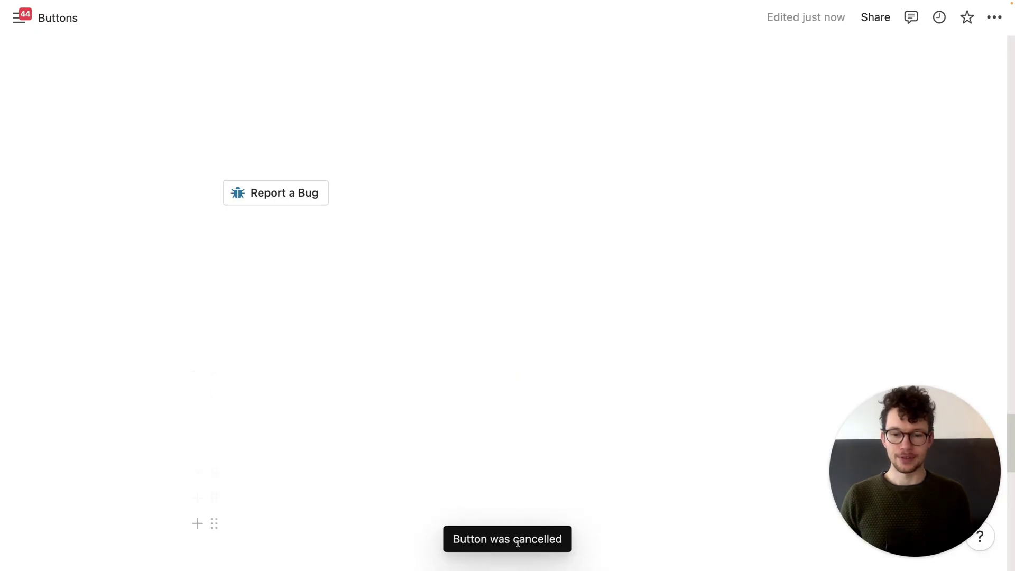
{"action": "left_click", "coordinate": [342, 193]}
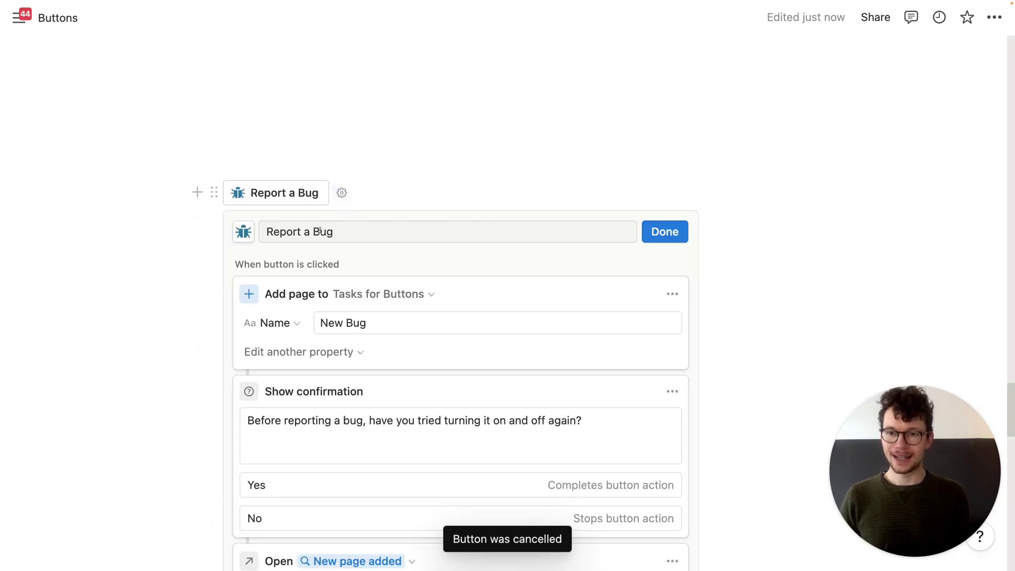
{"action": "scroll", "coordinate": [310, 245], "scroll_direction": "down", "scroll_amount": 5}
{"action": "scroll", "coordinate": [310, 245], "scroll_direction": "down", "scroll_amount": 1}
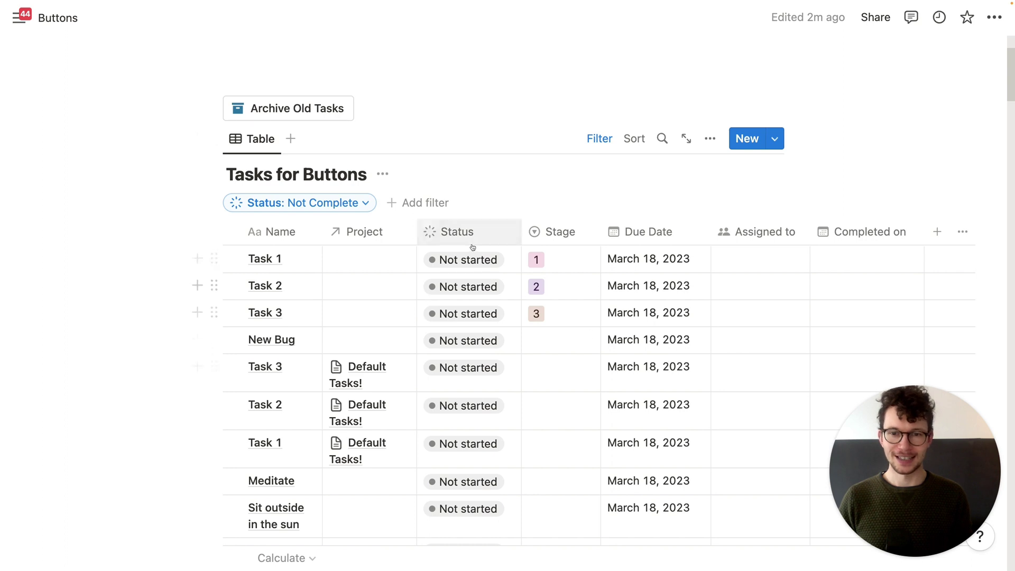
Run Archive Old Tasks, then set its Due Date filter to 'Is before' One month ago
{"action": "left_click", "coordinate": [316, 114]}
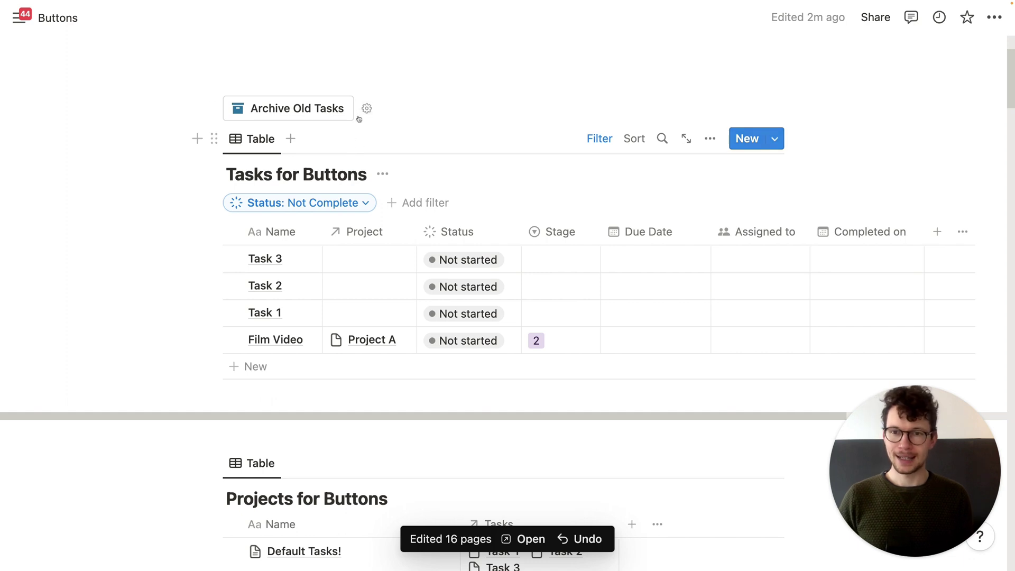
{"action": "left_click", "coordinate": [366, 109]}
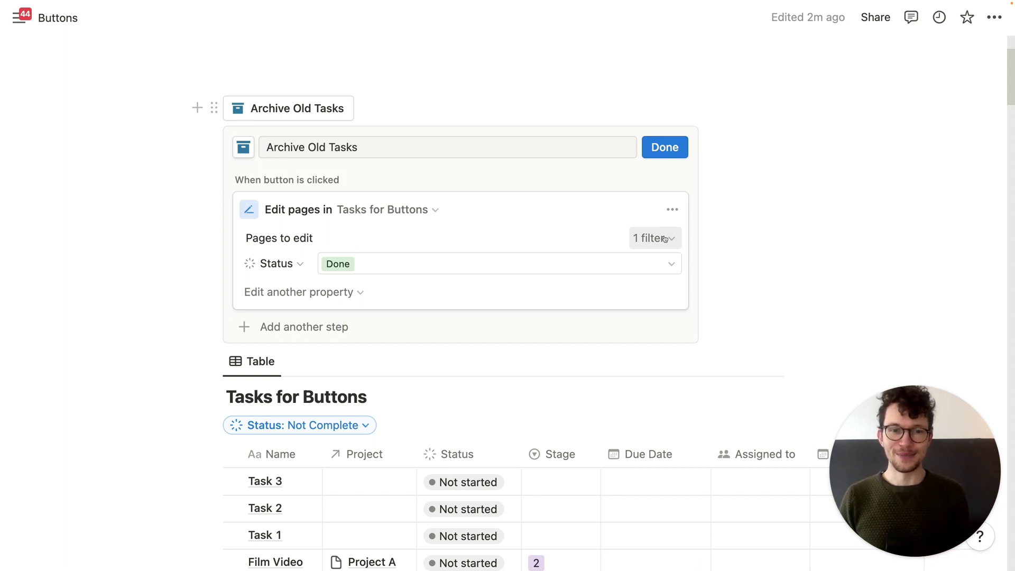
{"action": "left_click", "coordinate": [664, 239]}
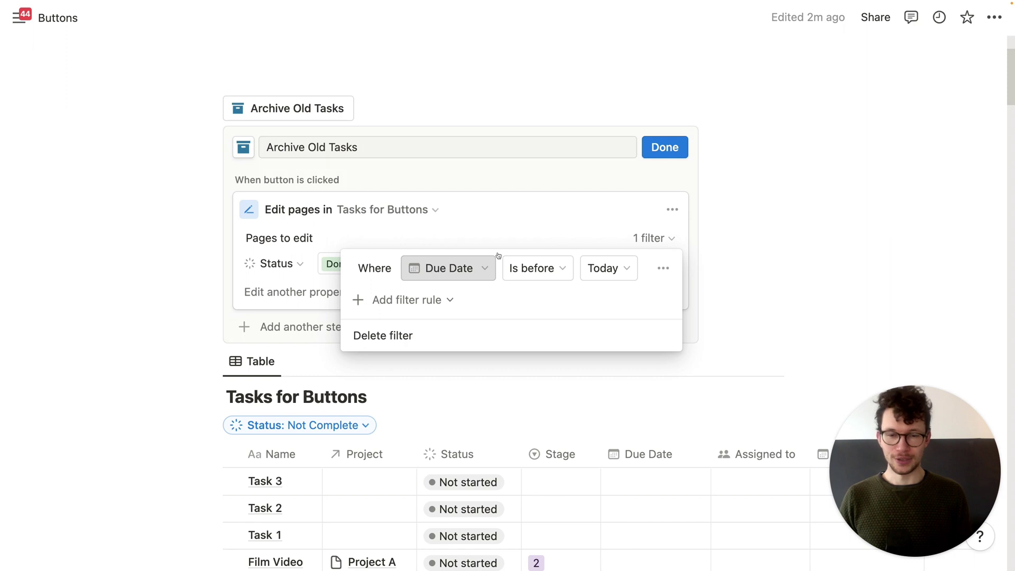
{"action": "left_click", "coordinate": [557, 273]}
{"action": "left_click", "coordinate": [583, 272]}
{"action": "left_click", "coordinate": [595, 267]}
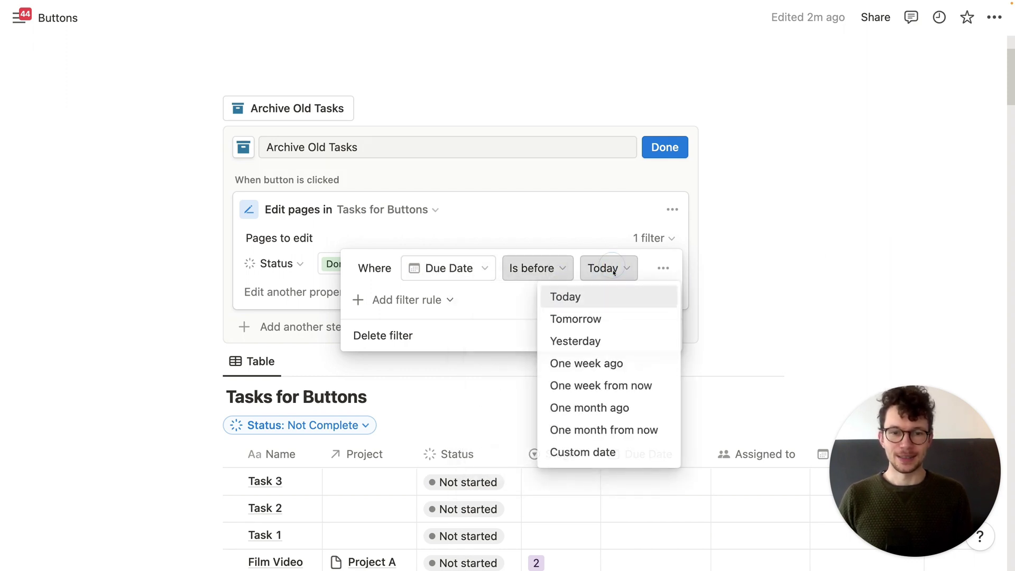
{"action": "left_click", "coordinate": [601, 409]}
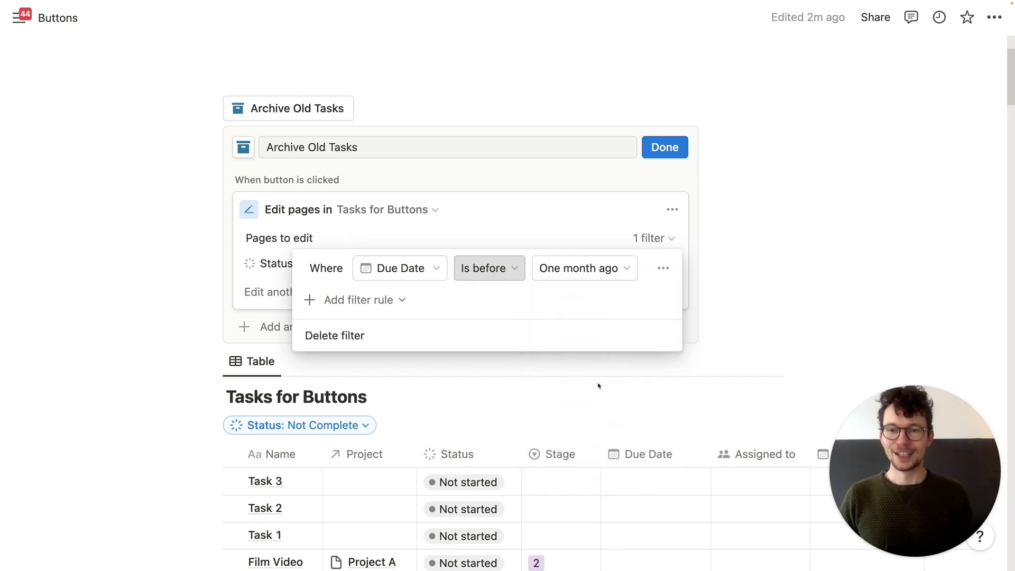
{"action": "left_click", "coordinate": [460, 174]}
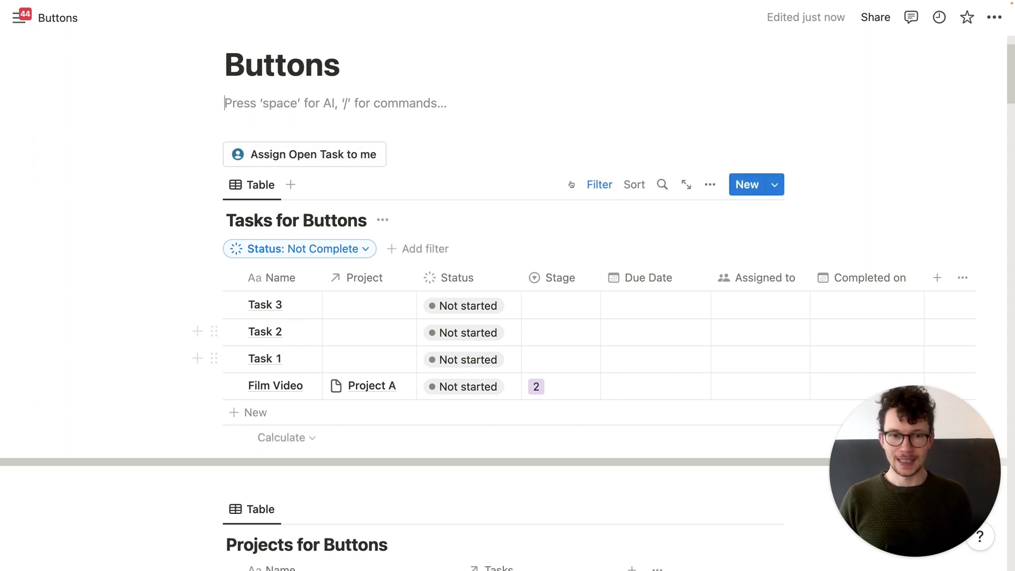
Run Assign Open Task to me and confirm its Assigned to value is 'Person who clicked button'
{"action": "left_click", "coordinate": [304, 153]}
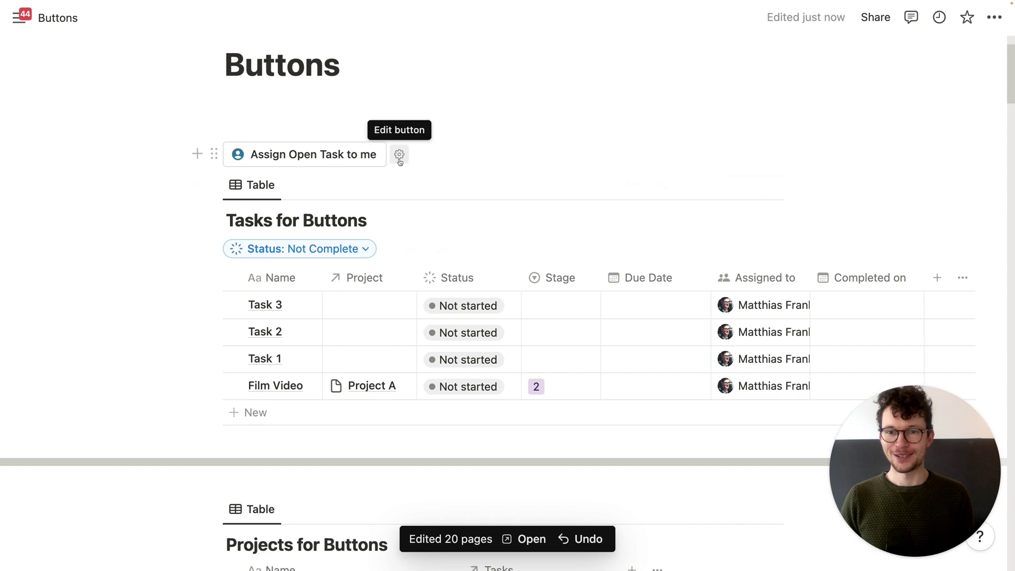
{"action": "left_click", "coordinate": [399, 155]}
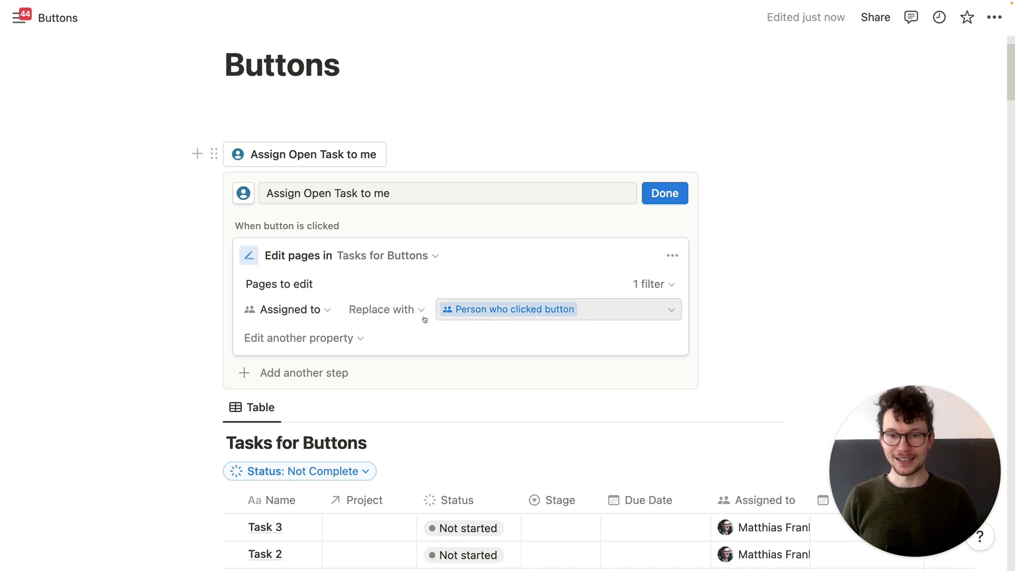
{"action": "left_click", "coordinate": [590, 310]}
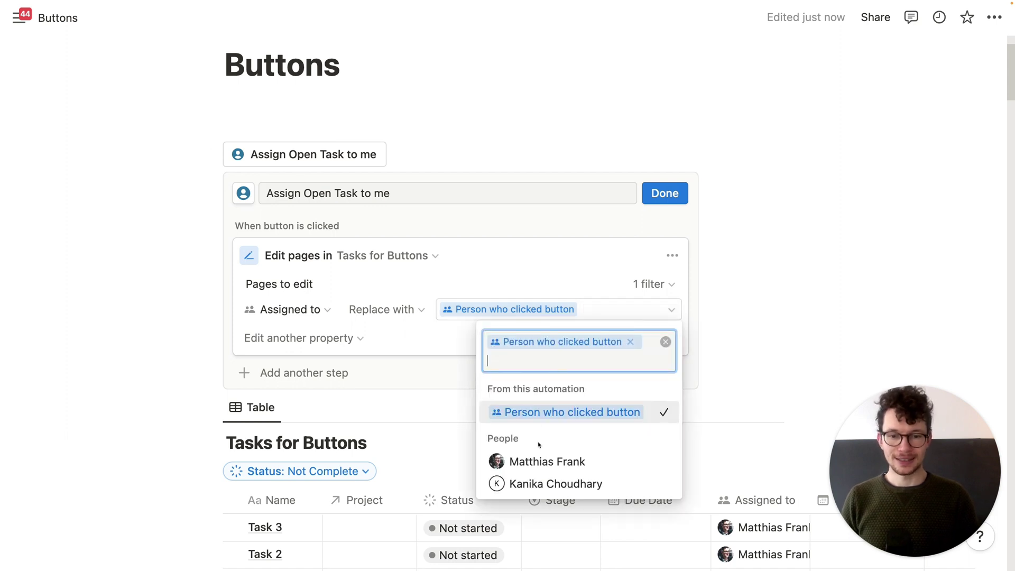
{"action": "left_click", "coordinate": [555, 283]}
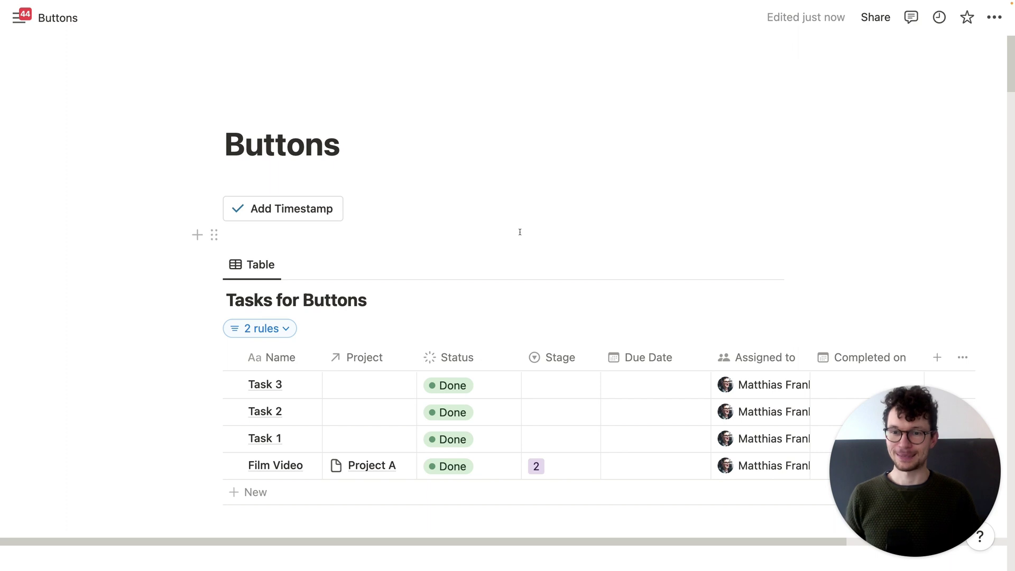
Run Add Timestamp, then review its two filters: Completed on is empty and Status is Done
{"action": "scroll", "coordinate": [553, 246], "scroll_direction": "down", "scroll_amount": 3}
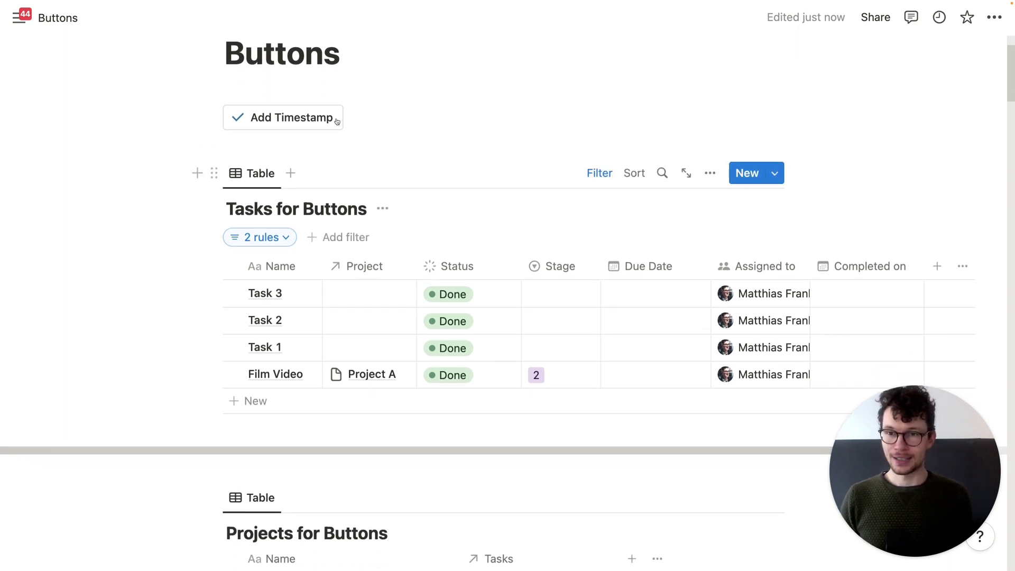
{"action": "left_click", "coordinate": [264, 118]}
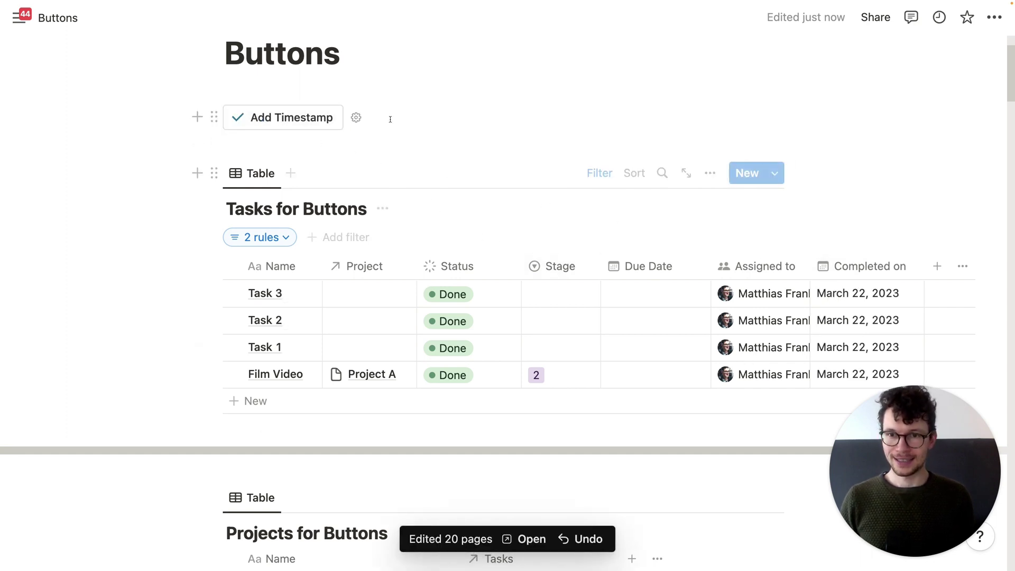
{"action": "left_click", "coordinate": [357, 118]}
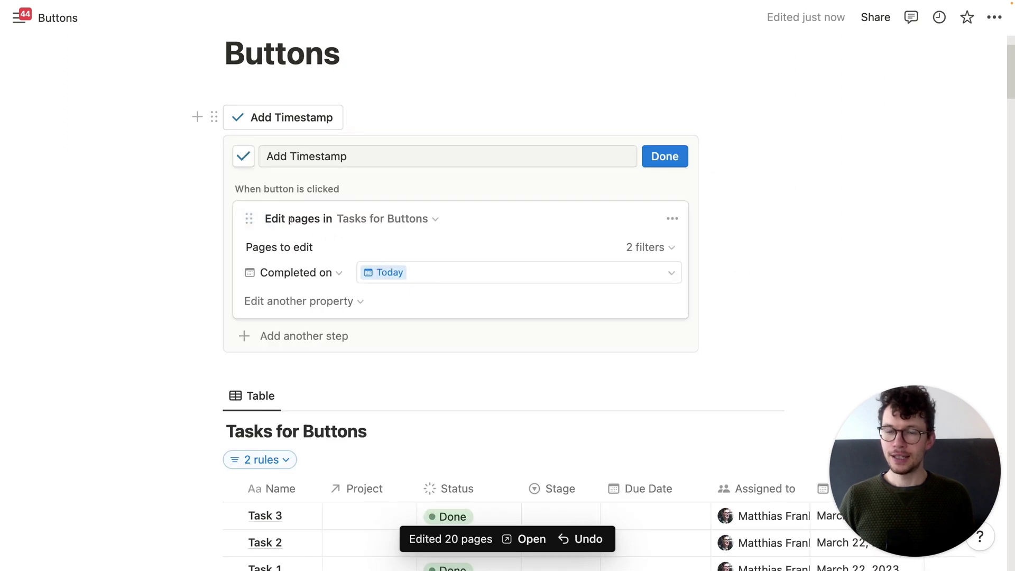
{"action": "left_click", "coordinate": [654, 247]}
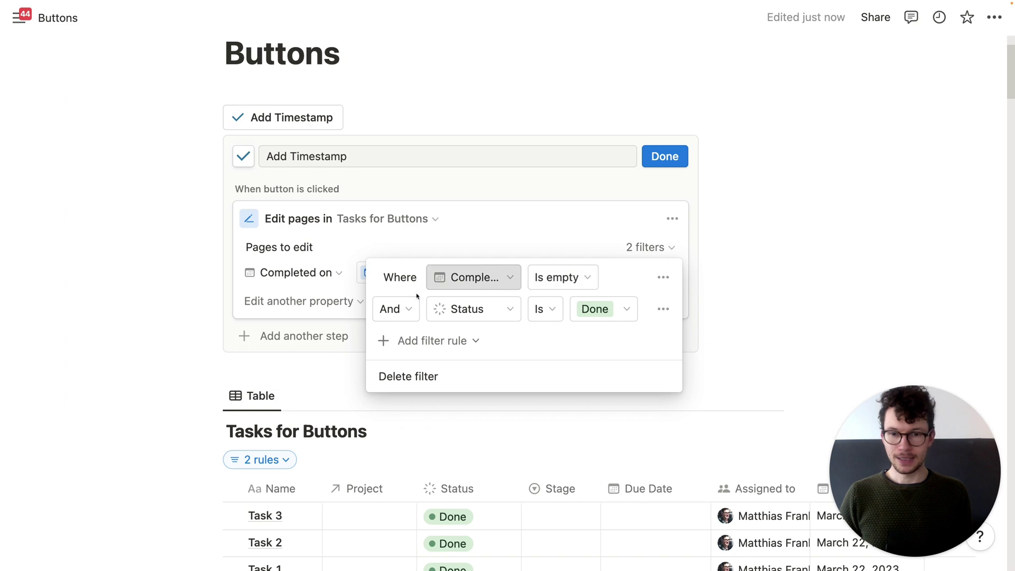
{"action": "left_click", "coordinate": [311, 215]}
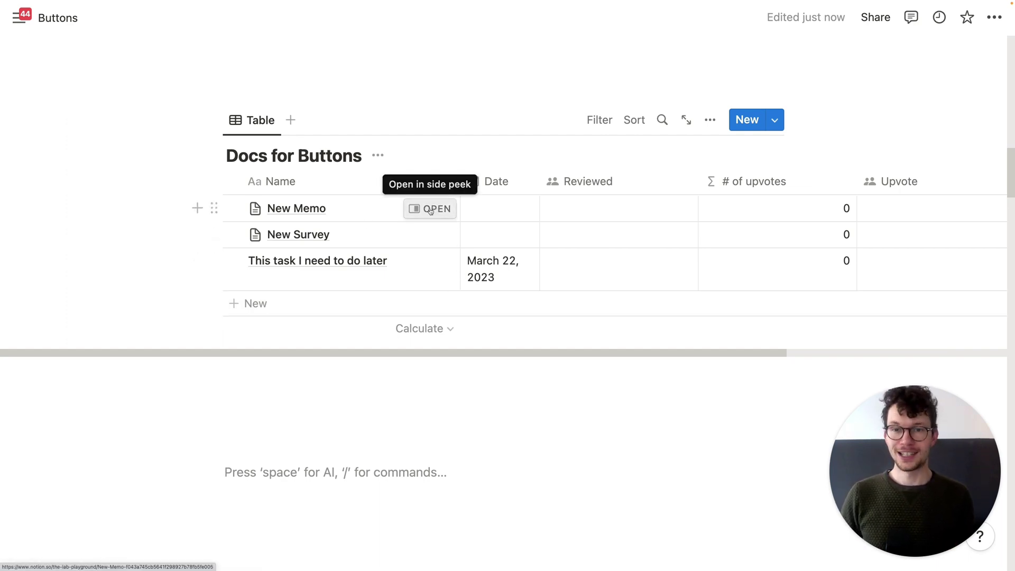
Open New Memo in side peek and mark it with its Reviewed by me button
{"action": "left_click", "coordinate": [429, 209]}
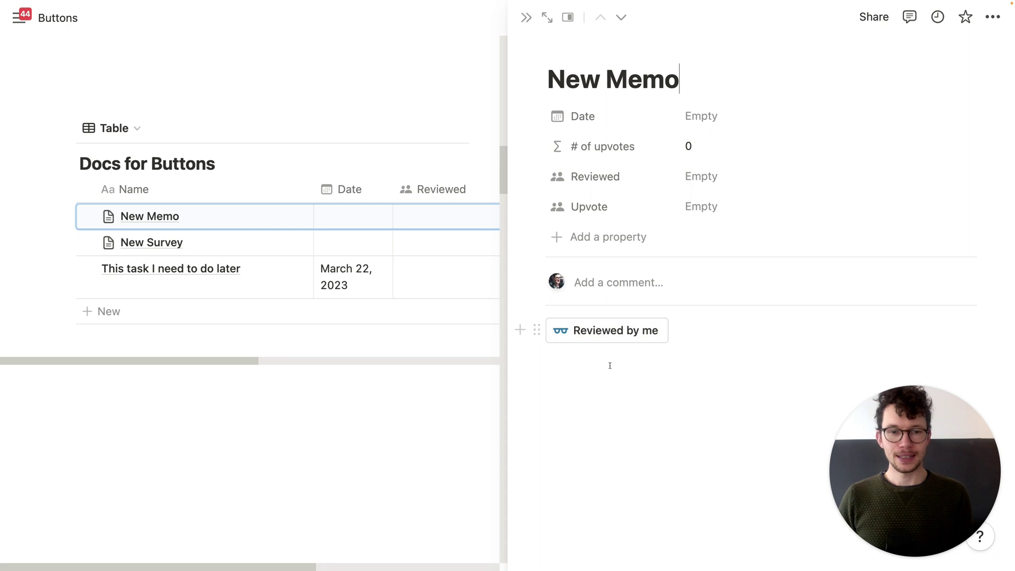
{"action": "left_click", "coordinate": [601, 340]}
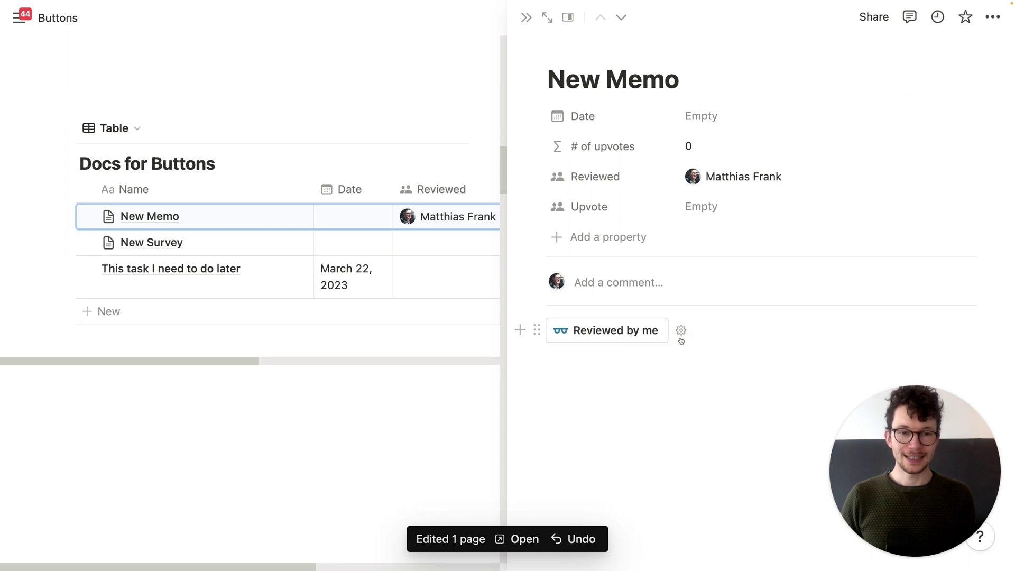
{"action": "left_click", "coordinate": [681, 331]}
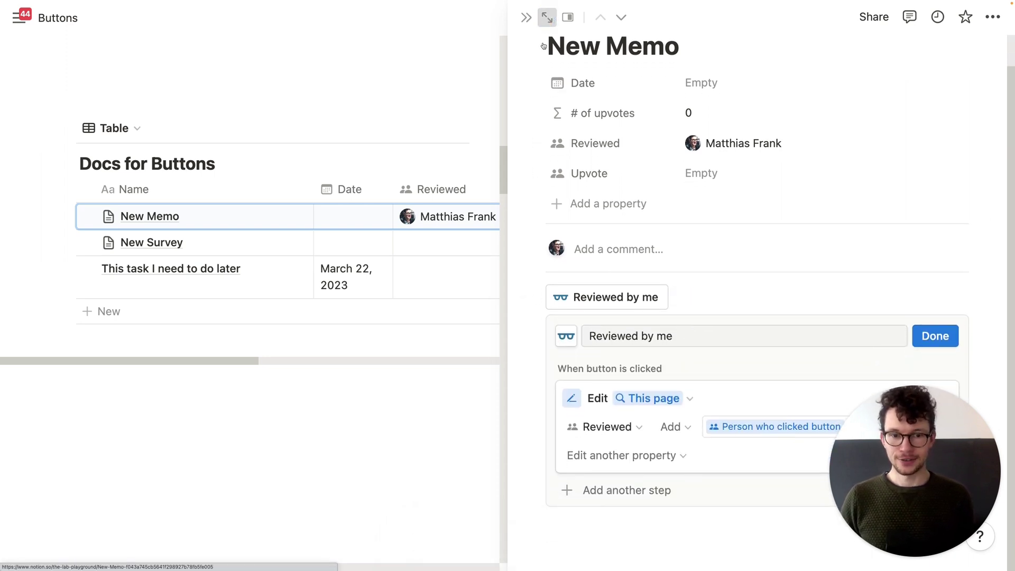
Open New Memo as a full page and confirm the button's Reviewed action stays Add
{"action": "left_click", "coordinate": [546, 18]}
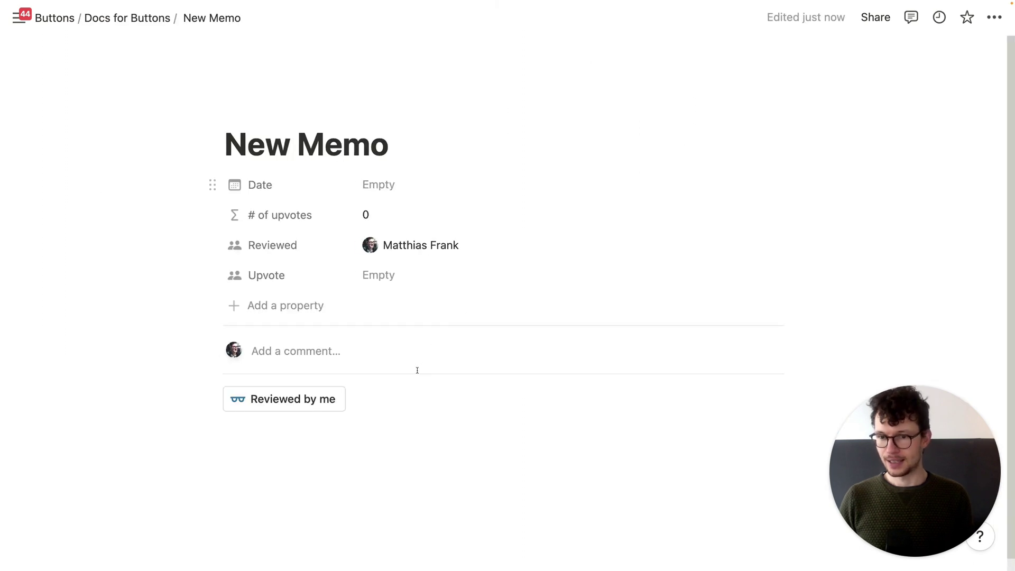
{"action": "left_click", "coordinate": [359, 386]}
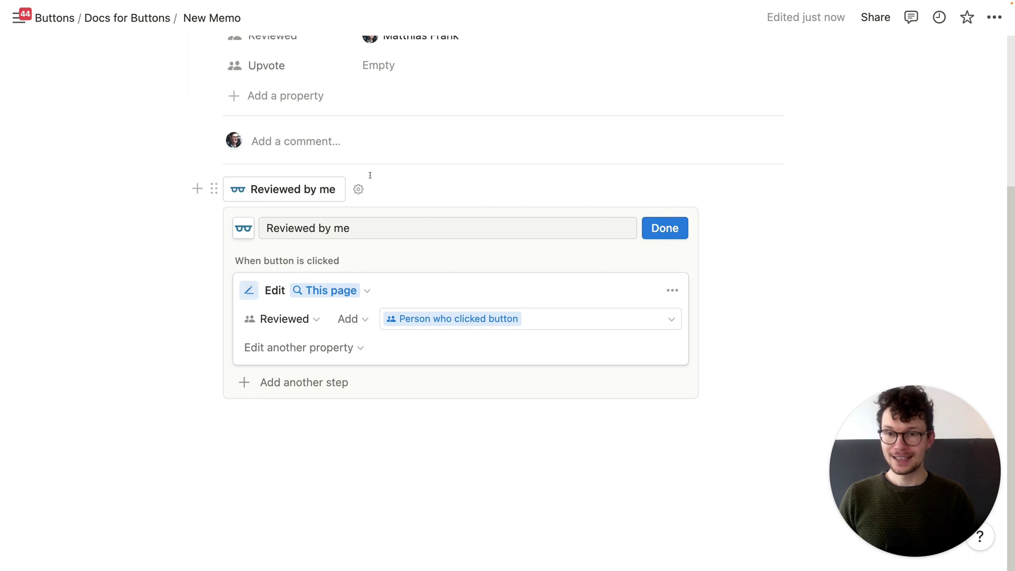
{"action": "scroll", "coordinate": [338, 106], "scroll_direction": "up", "scroll_amount": 3}
{"action": "scroll", "coordinate": [327, 286], "scroll_direction": "down", "scroll_amount": 3}
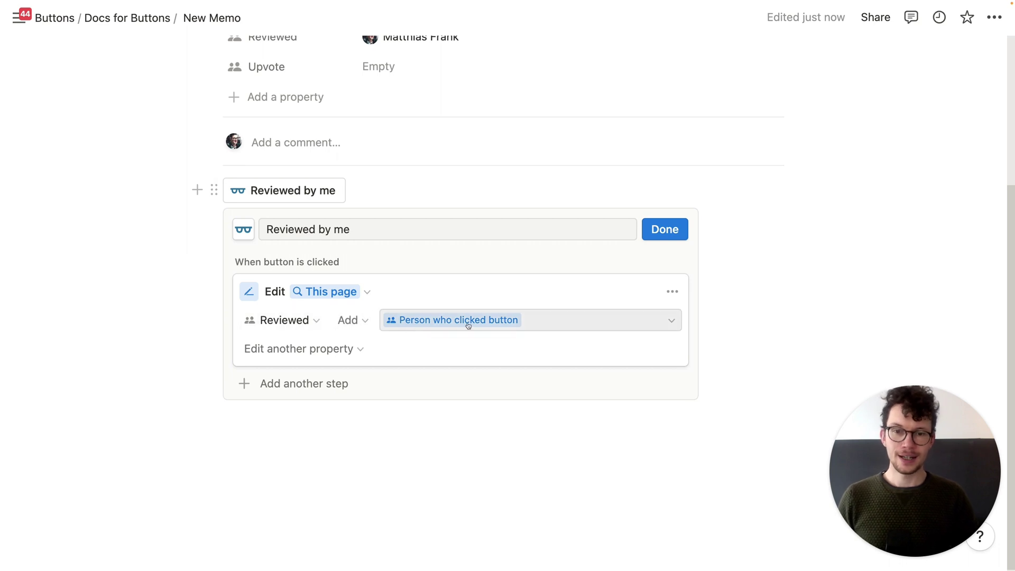
{"action": "scroll", "coordinate": [470, 326], "scroll_direction": "up", "scroll_amount": 1}
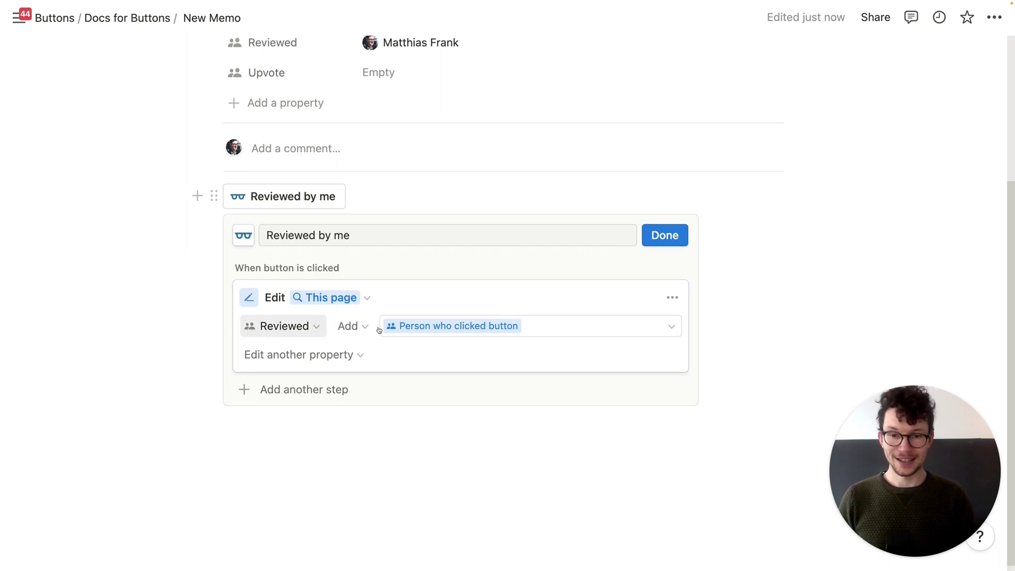
{"action": "left_click", "coordinate": [347, 325]}
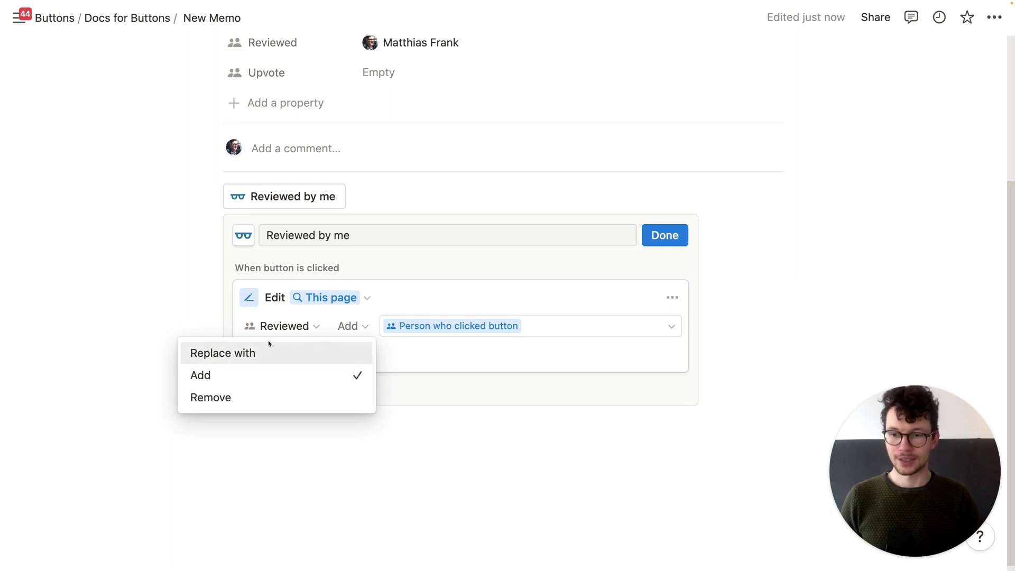
{"action": "left_click", "coordinate": [346, 326]}
{"action": "scroll", "coordinate": [354, 324], "scroll_direction": "up", "scroll_amount": 3}
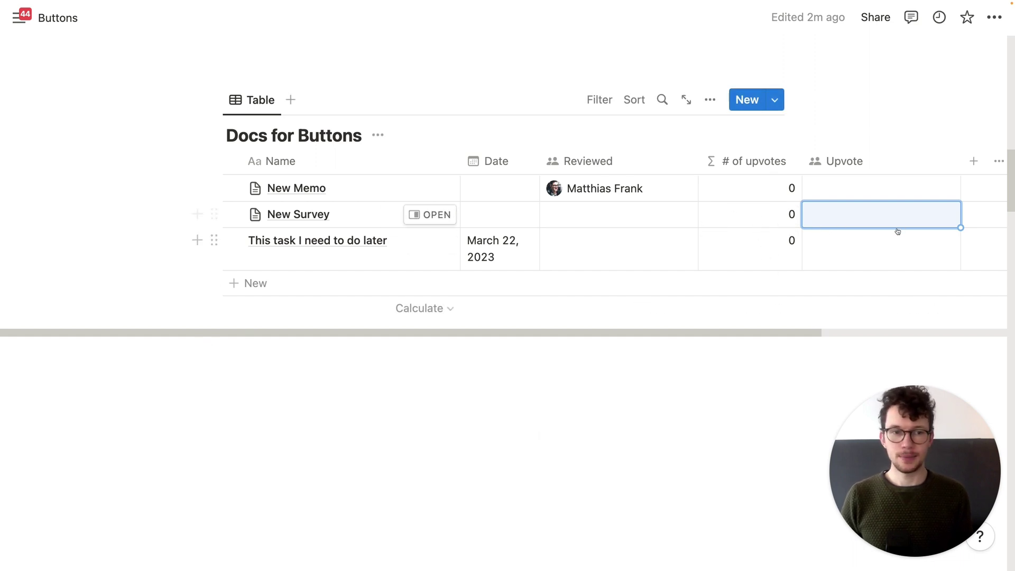
Open New Survey in side peek, upvote it to 1, and view the Upvote button's settings
{"action": "left_click", "coordinate": [420, 219]}
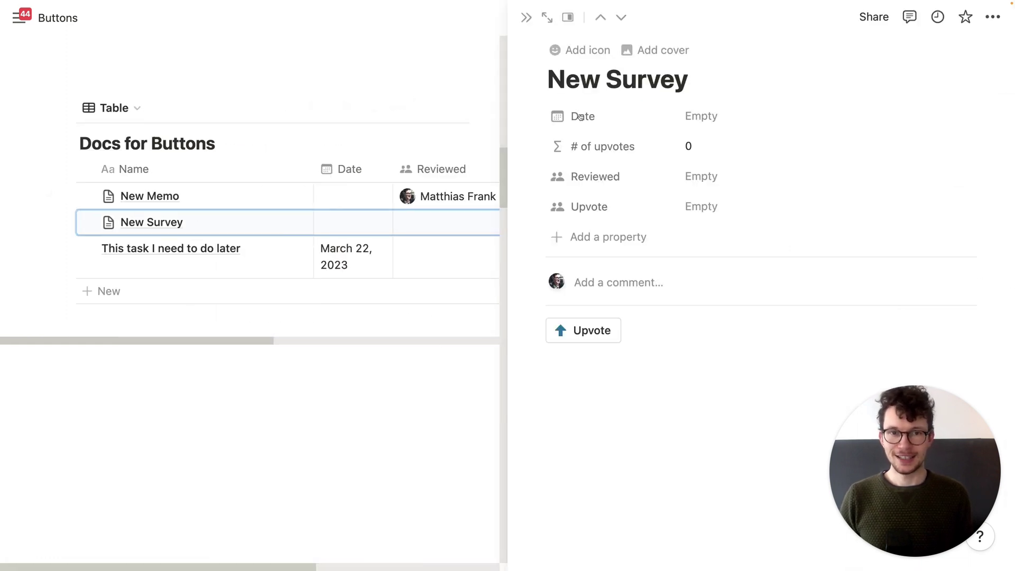
{"action": "left_click", "coordinate": [590, 330]}
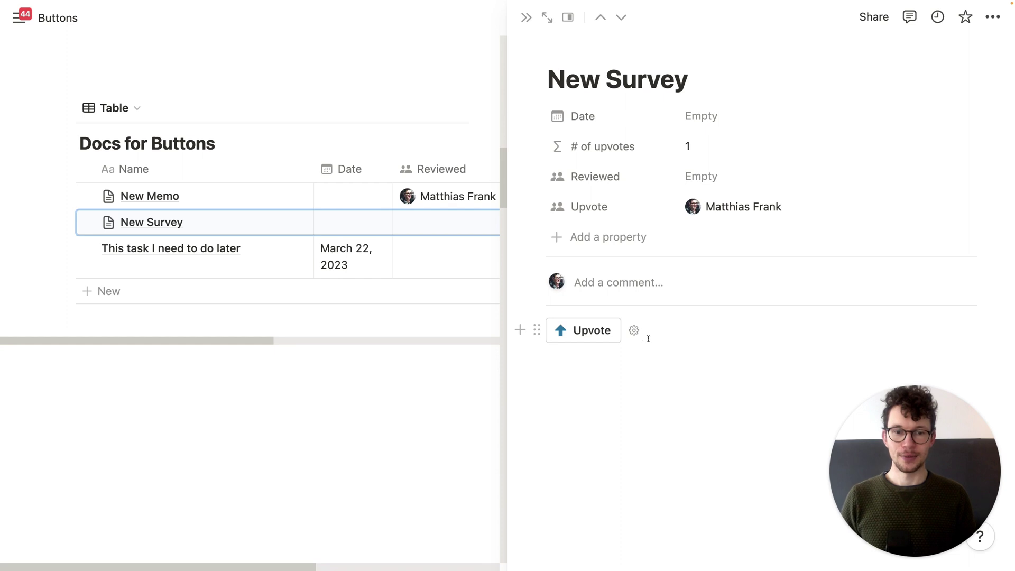
{"action": "left_click", "coordinate": [633, 330]}
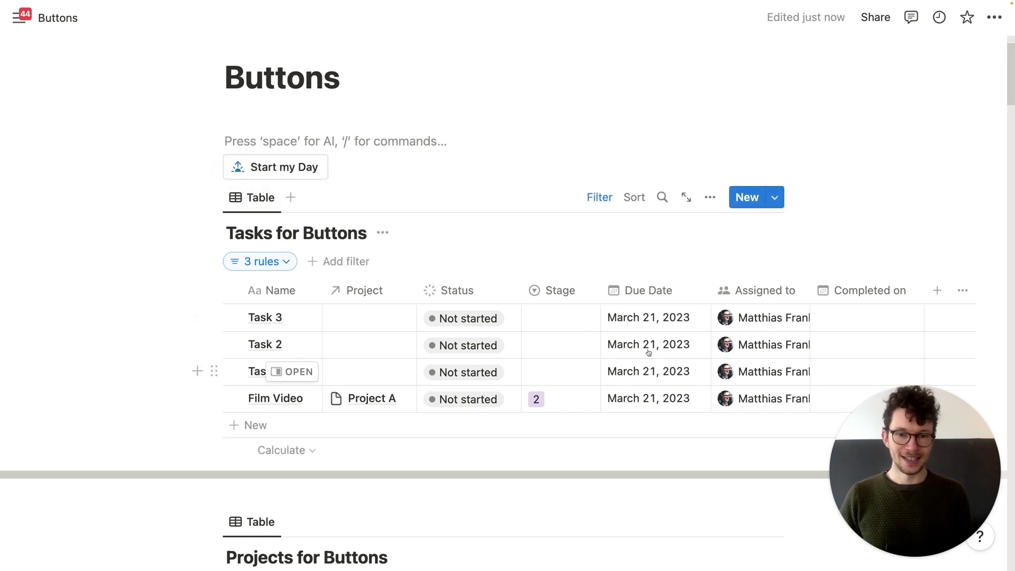
Run Start my Day to move the four tasks' due dates to March 22, 2023
{"action": "left_click", "coordinate": [288, 167]}
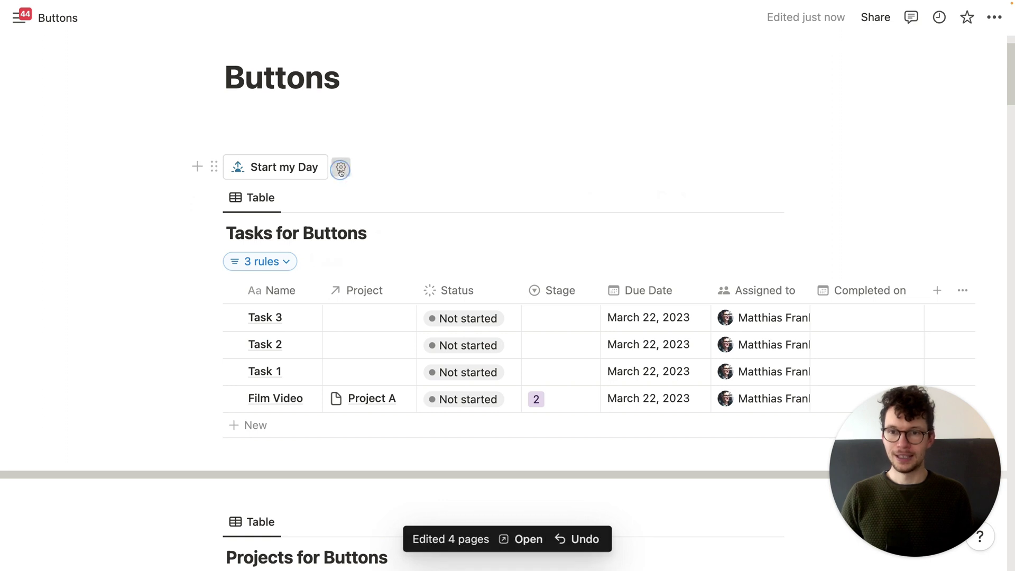
Review Start my Day's two filters and its Due Date value set to Today
{"action": "left_click", "coordinate": [340, 167]}
{"action": "left_click", "coordinate": [660, 297]}
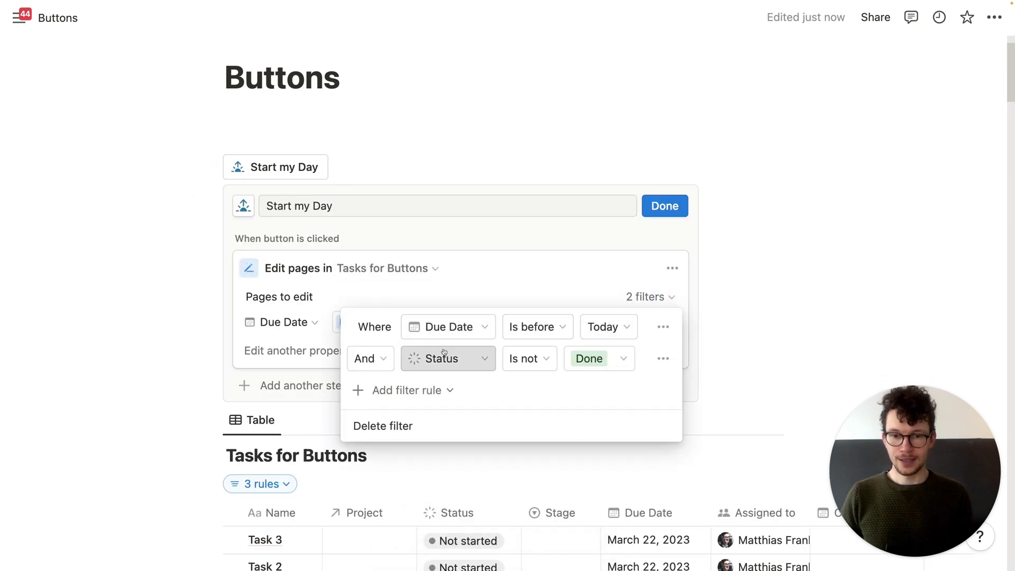
{"action": "left_click", "coordinate": [471, 268]}
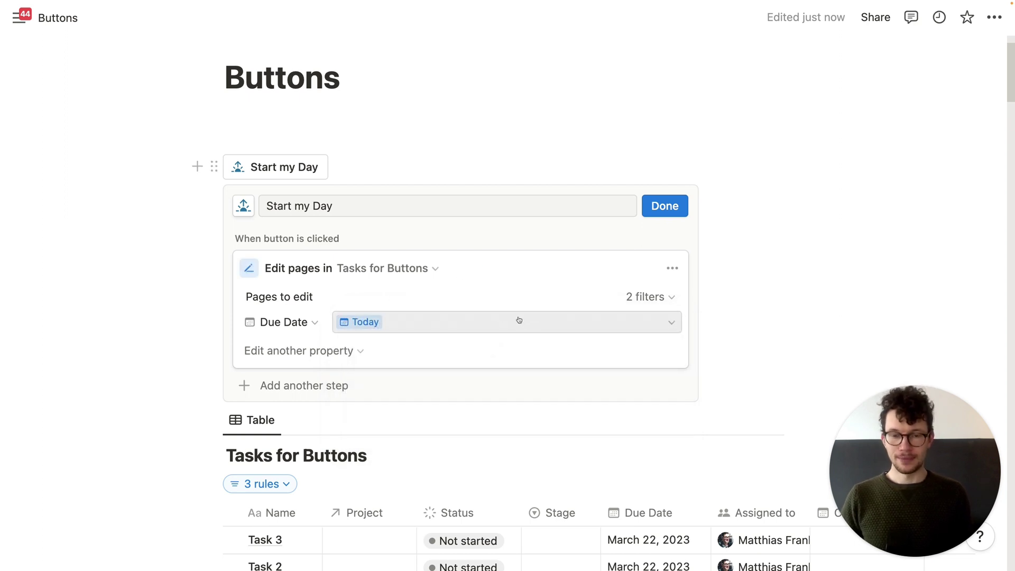
{"action": "left_click", "coordinate": [518, 320]}
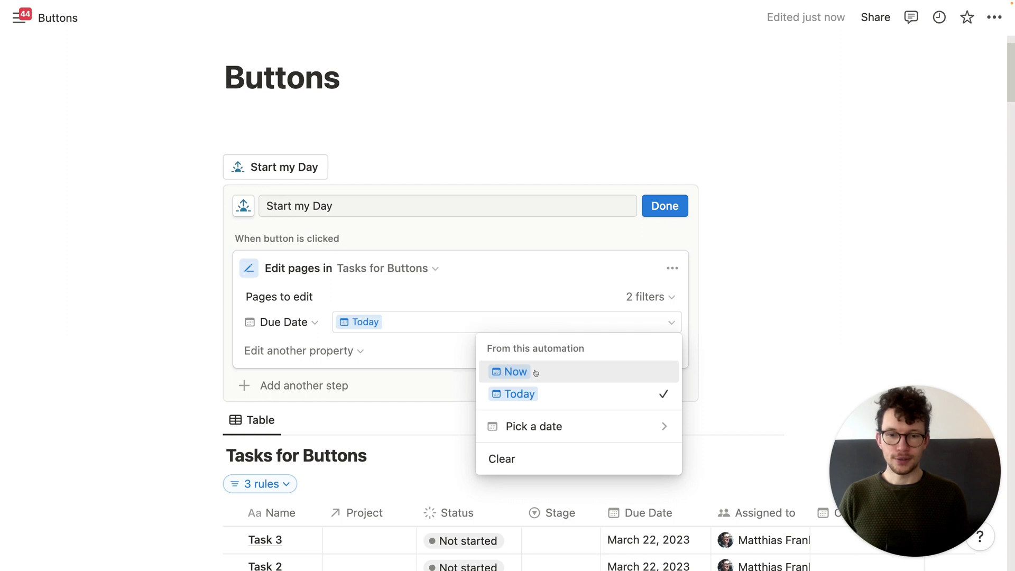